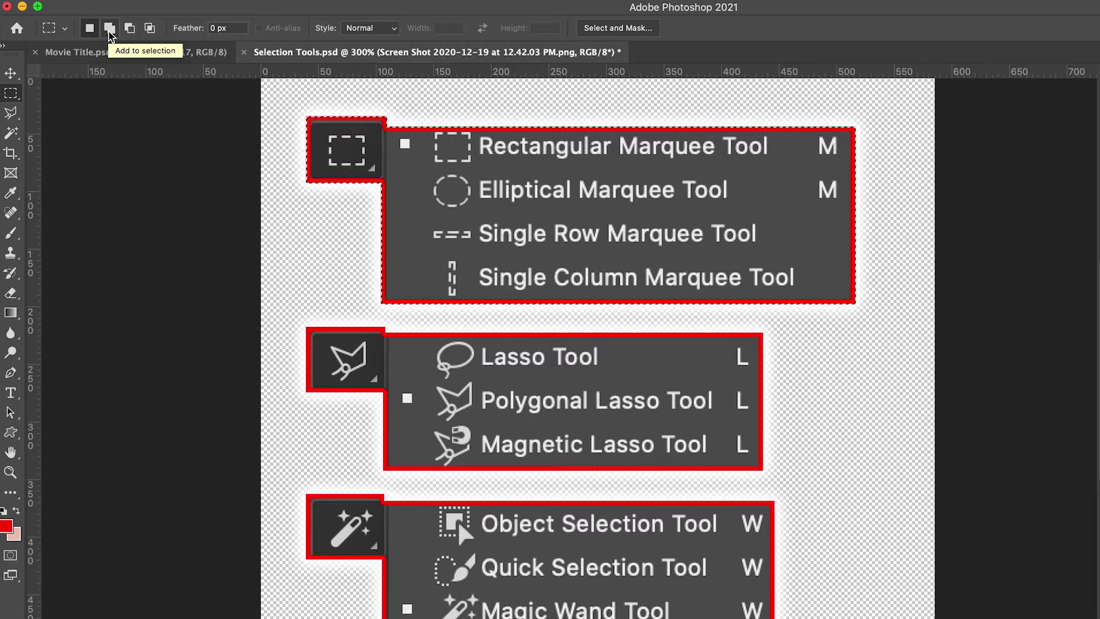
Draw a rectangular selection between the marquee and lasso lists and set the mode to Subtract from selection
{"action": "scroll", "coordinate": [111, 36], "scroll_direction": "down", "scroll_amount": 1}
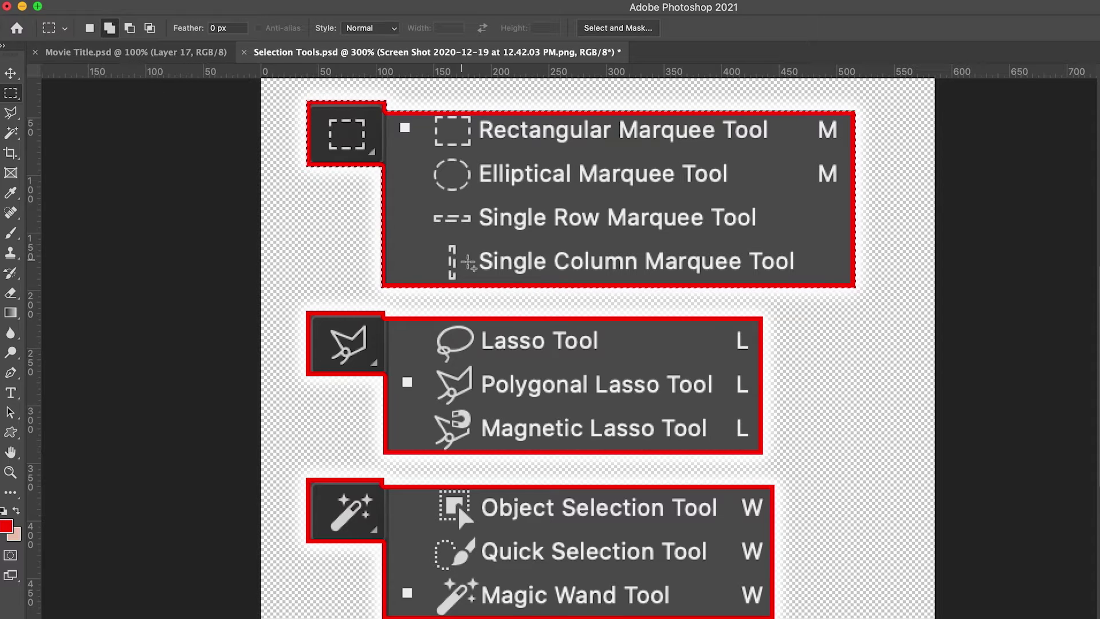
{"action": "left_click_drag", "start_coordinate": [499, 259], "coordinate": [672, 360]}
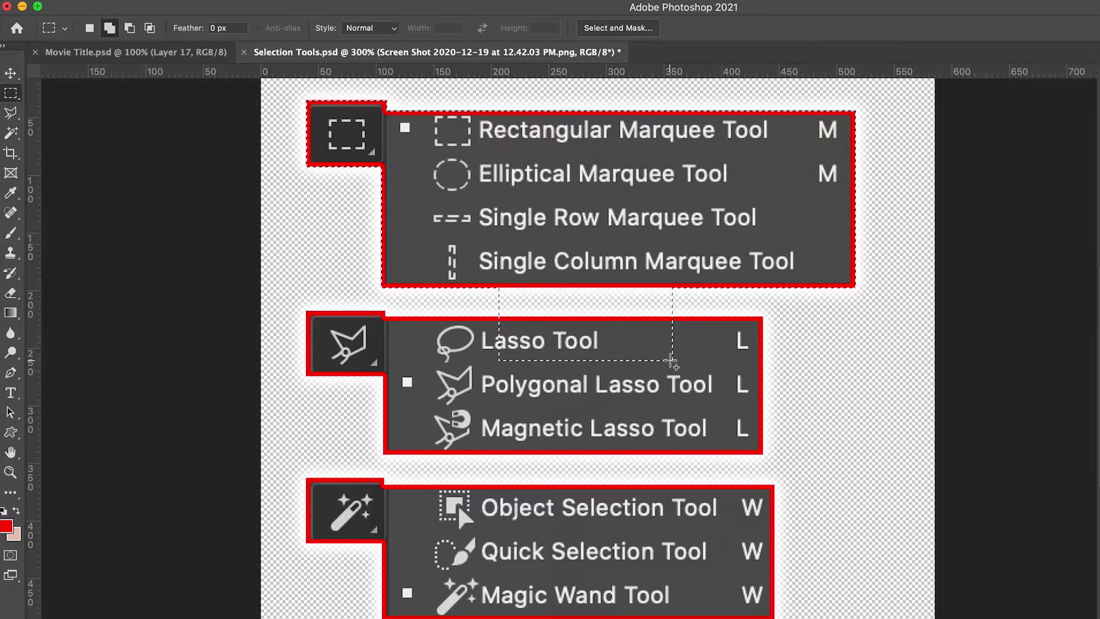
{"action": "left_click", "coordinate": [130, 30]}
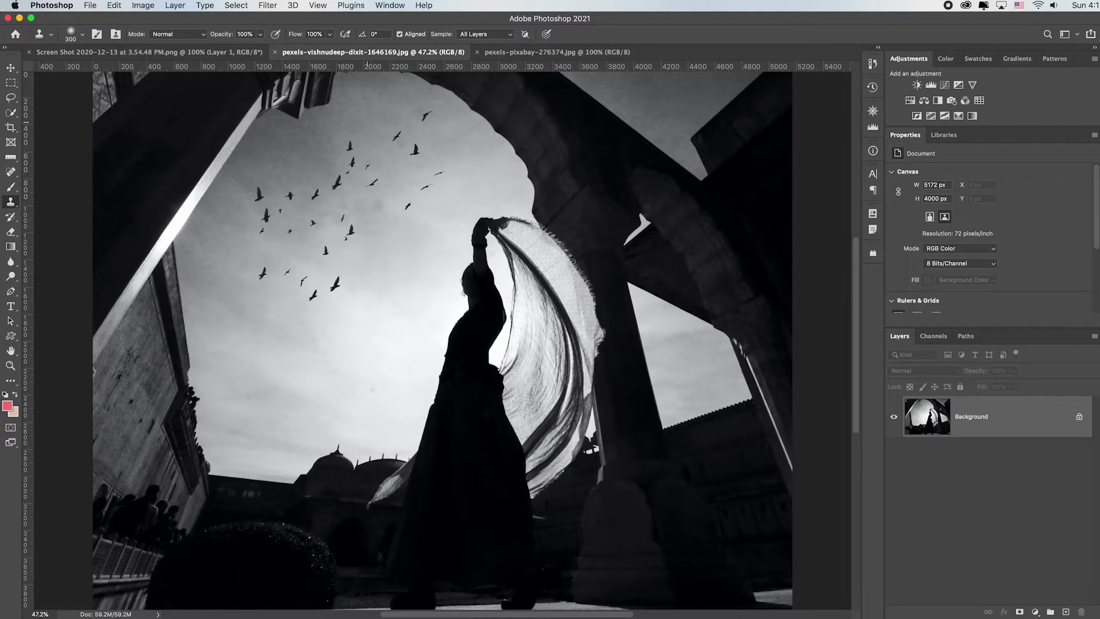
Heal each bird in the sky, including those near the top, with the Spot Healing Brush
{"action": "left_click", "coordinate": [15, 176]}
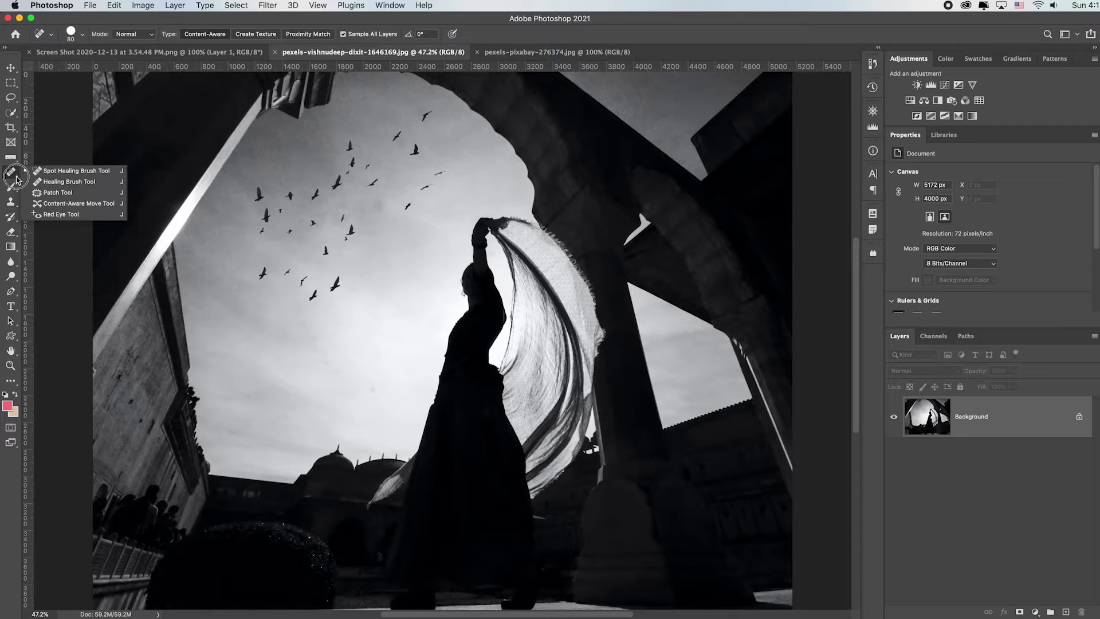
{"action": "left_click_drag", "start_coordinate": [16, 177], "coordinate": [115, 172]}
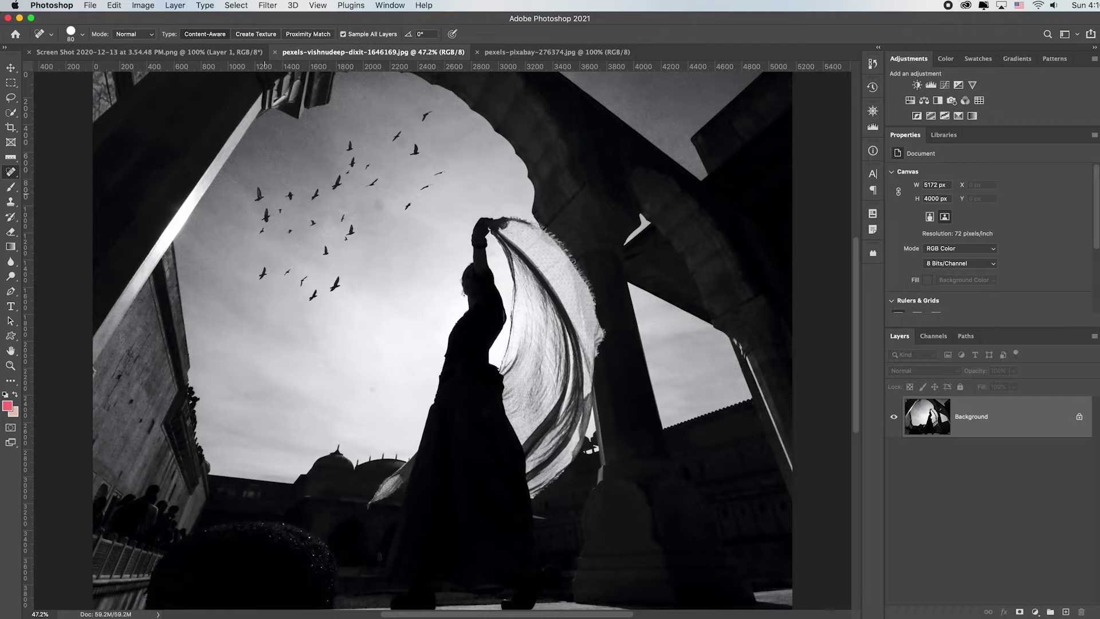
{"action": "left_click_drag", "start_coordinate": [261, 201], "coordinate": [261, 233]}
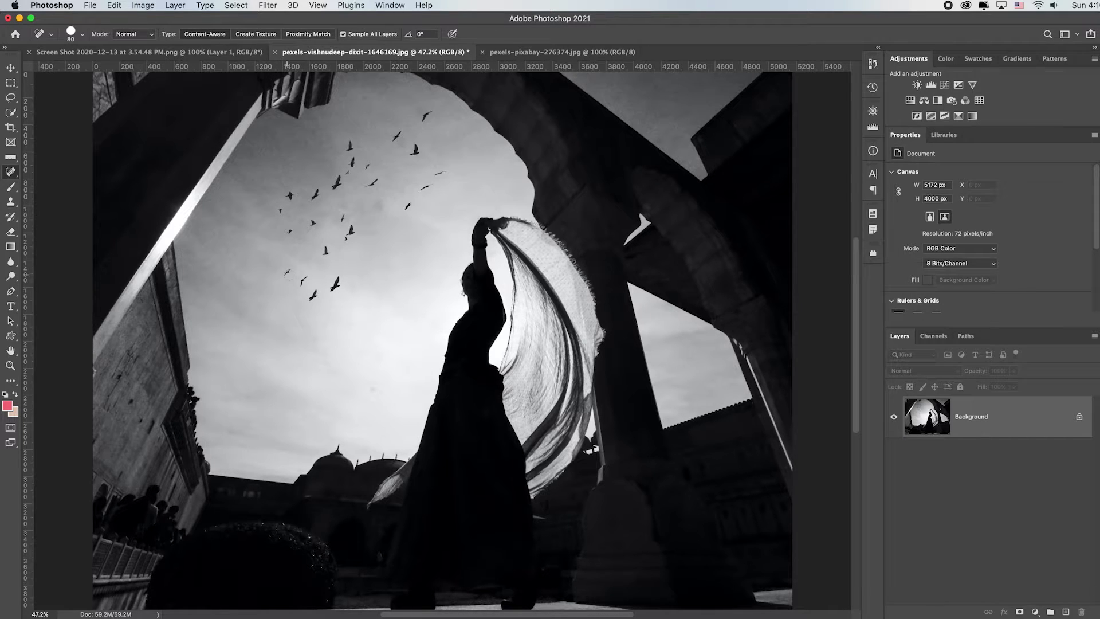
{"action": "left_click_drag", "start_coordinate": [282, 274], "coordinate": [282, 274]}
{"action": "left_click_drag", "start_coordinate": [297, 285], "coordinate": [310, 276]}
{"action": "left_click_drag", "start_coordinate": [419, 155], "coordinate": [425, 188]}
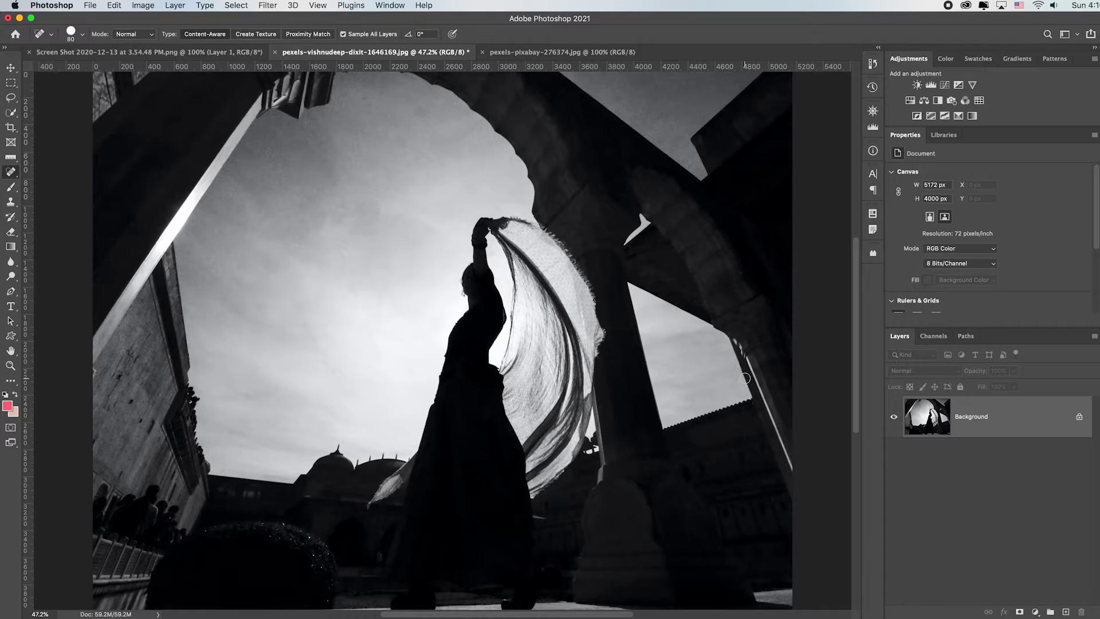
Switch to the pixabay lake photo and paint a Quick Selection over the pier and its shadow
{"action": "left_click", "coordinate": [534, 52]}
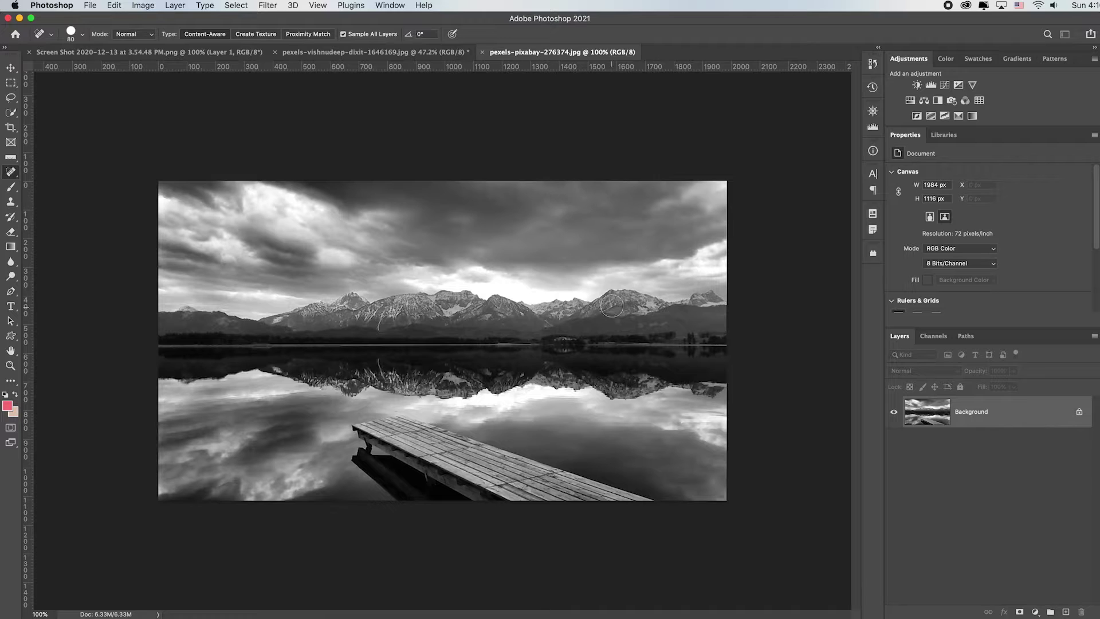
{"action": "left_click", "coordinate": [13, 113]}
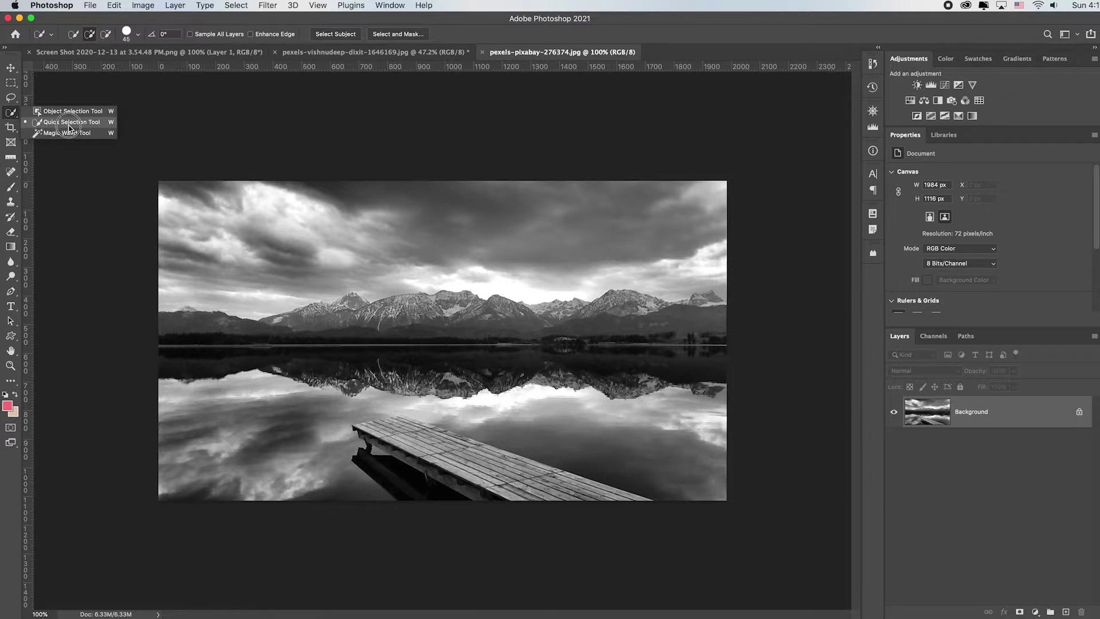
{"action": "left_click", "coordinate": [71, 122]}
{"action": "mouse_move", "coordinate": [382, 425]}
{"action": "left_mouse_down"}
{"action": "mouse_move", "coordinate": [501, 475]}
{"action": "mouse_move", "coordinate": [576, 494]}
{"action": "left_mouse_up"}
{"action": "mouse_move", "coordinate": [508, 496]}
{"action": "left_mouse_down"}
{"action": "mouse_move", "coordinate": [362, 431]}
{"action": "mouse_move", "coordinate": [360, 457]}
{"action": "mouse_move", "coordinate": [358, 430]}
{"action": "mouse_move", "coordinate": [361, 444]}
{"action": "mouse_move", "coordinate": [366, 427]}
{"action": "mouse_move", "coordinate": [401, 424]}
{"action": "mouse_move", "coordinate": [478, 448]}
{"action": "mouse_move", "coordinate": [435, 431]}
{"action": "left_mouse_up"}
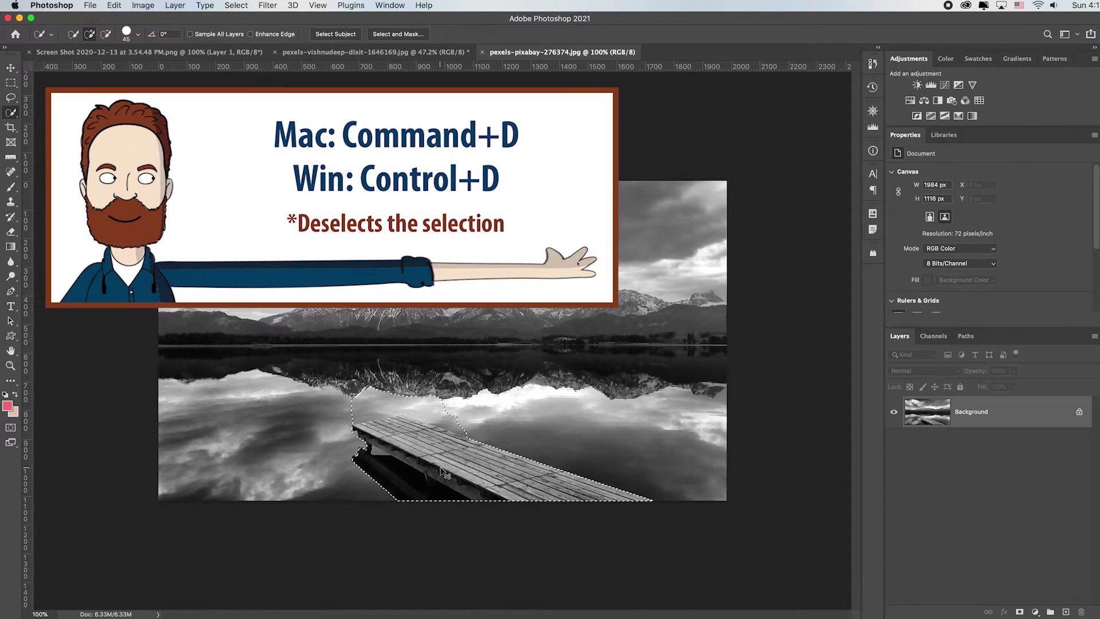
Deselect, then box the pier with the Object Selection Tool to detect it
{"action": "left_click", "coordinate": [236, 5]}
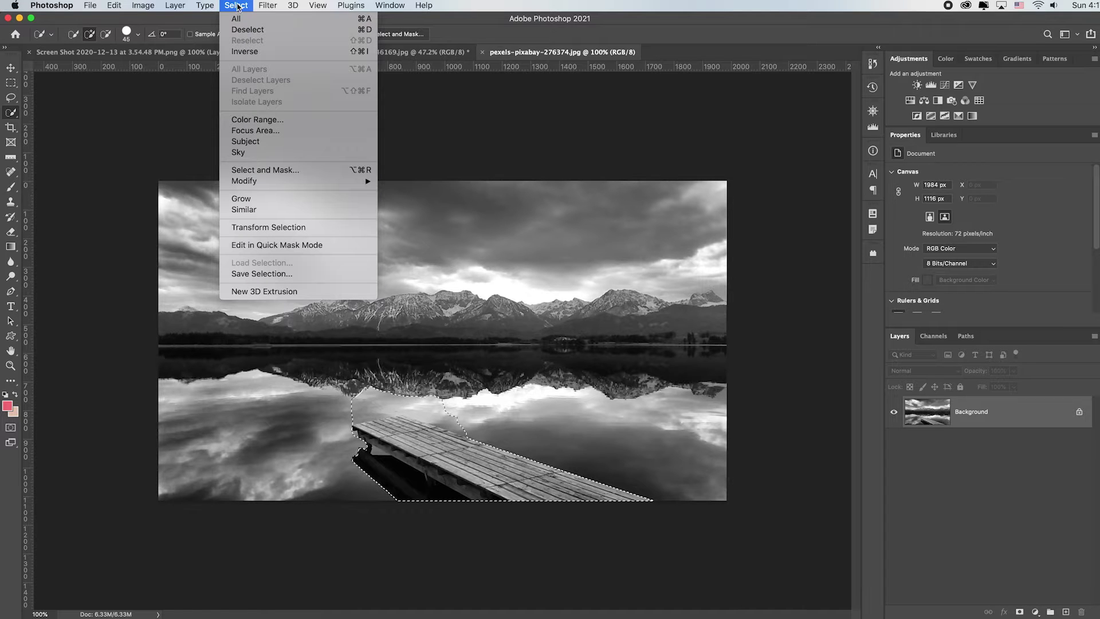
{"action": "left_click", "coordinate": [311, 32]}
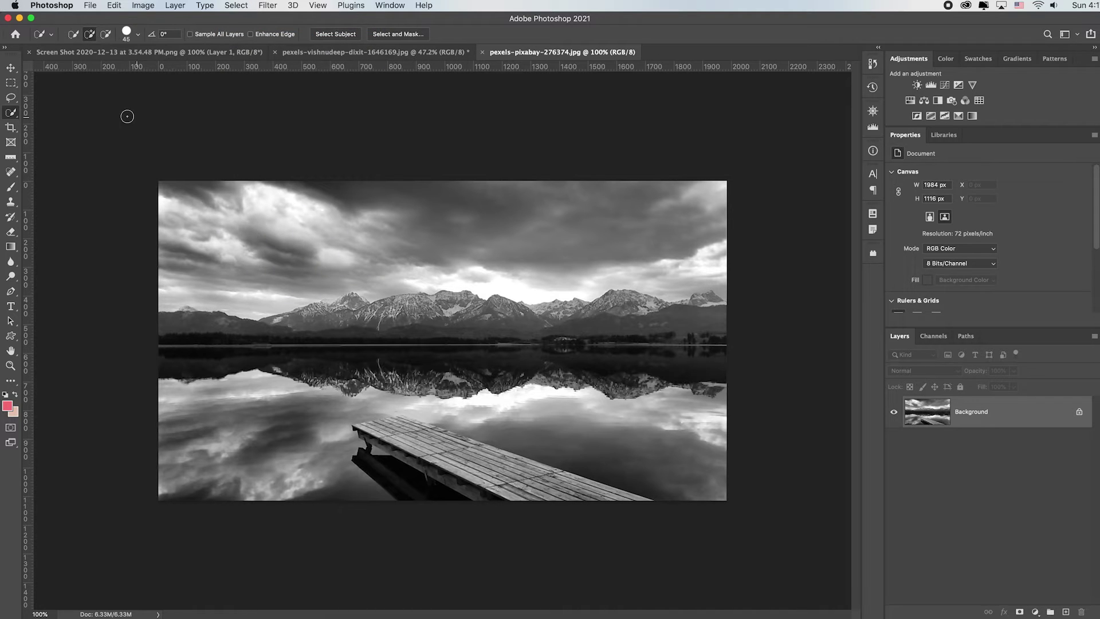
{"action": "left_click_drag", "start_coordinate": [14, 116], "coordinate": [58, 114]}
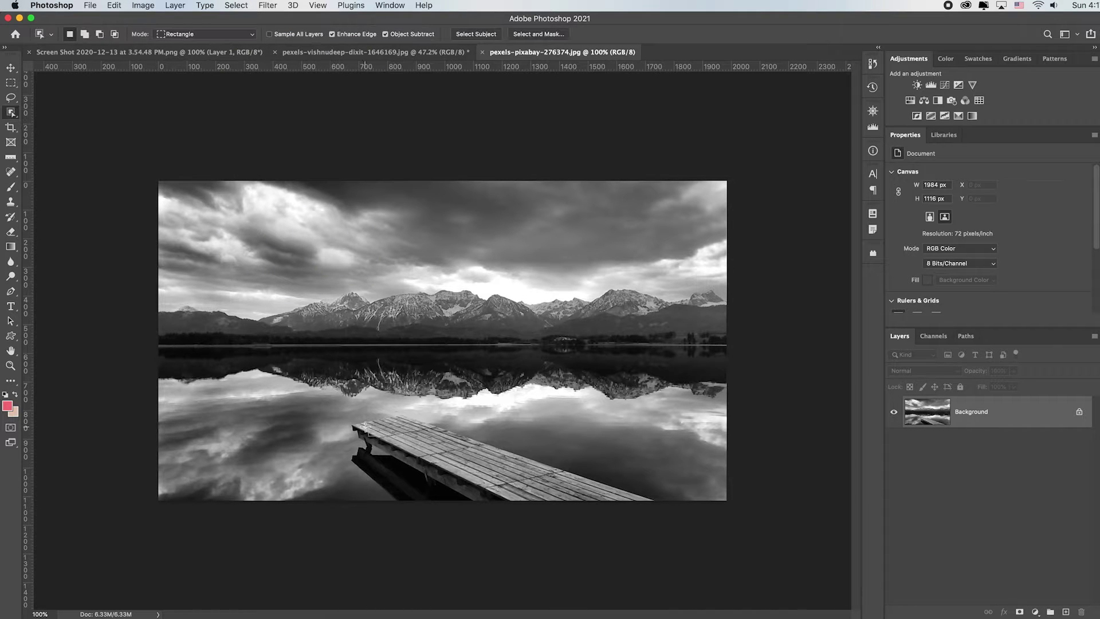
{"action": "left_click_drag", "start_coordinate": [337, 403], "coordinate": [680, 524]}
Deselect and outline the pier and its shadow with the Polygonal Lasso Tool
{"action": "left_click", "coordinate": [483, 467]}
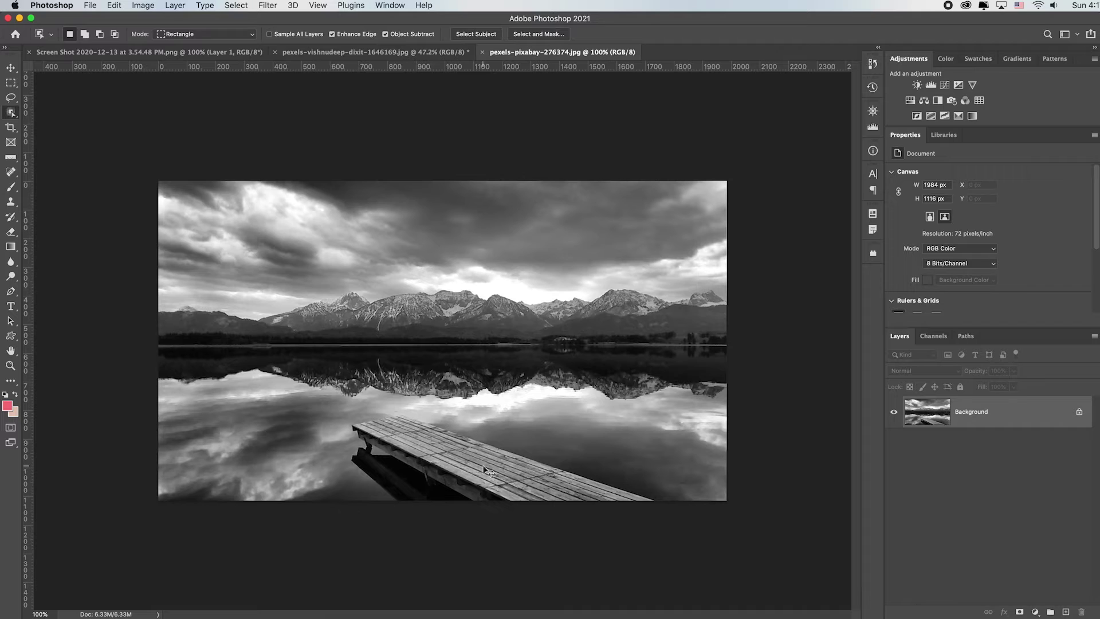
{"action": "left_click", "coordinate": [11, 99]}
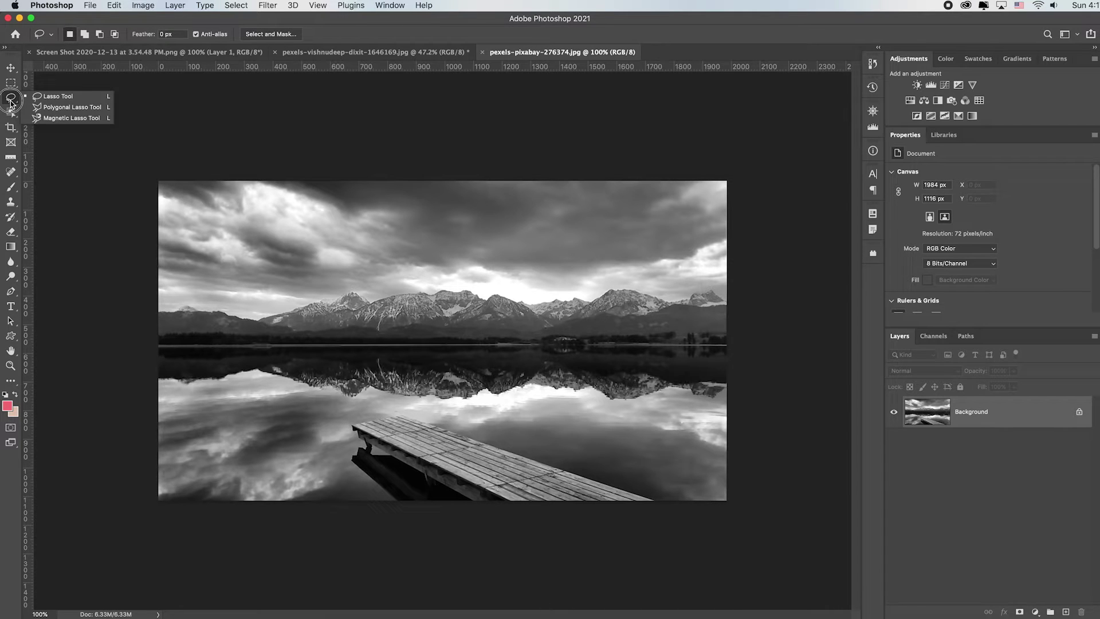
{"action": "left_click", "coordinate": [53, 96]}
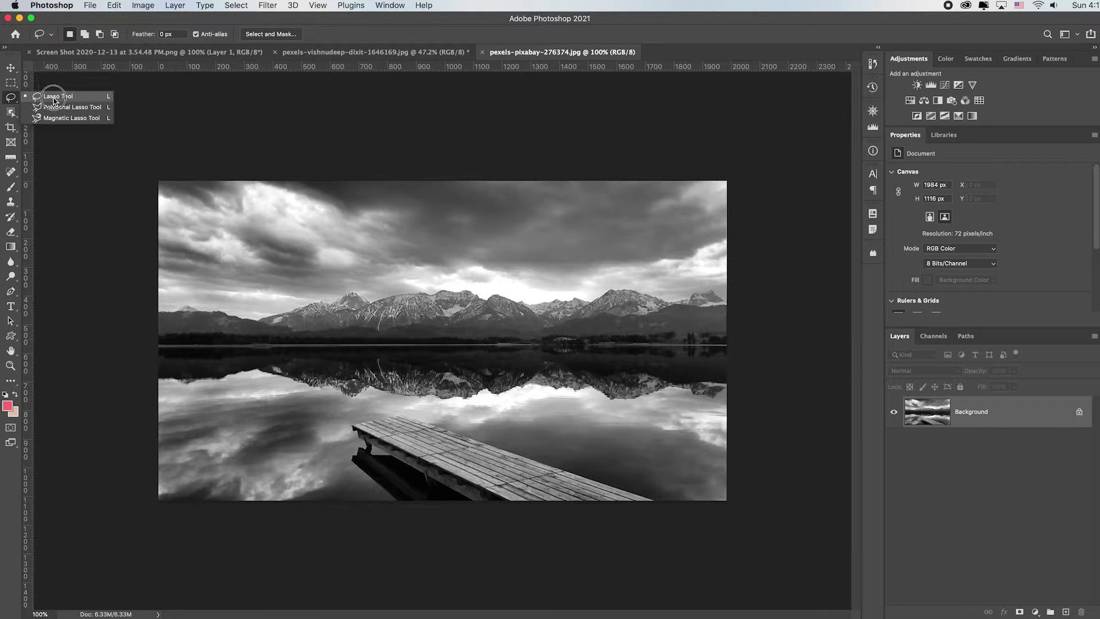
{"action": "left_click", "coordinate": [89, 109]}
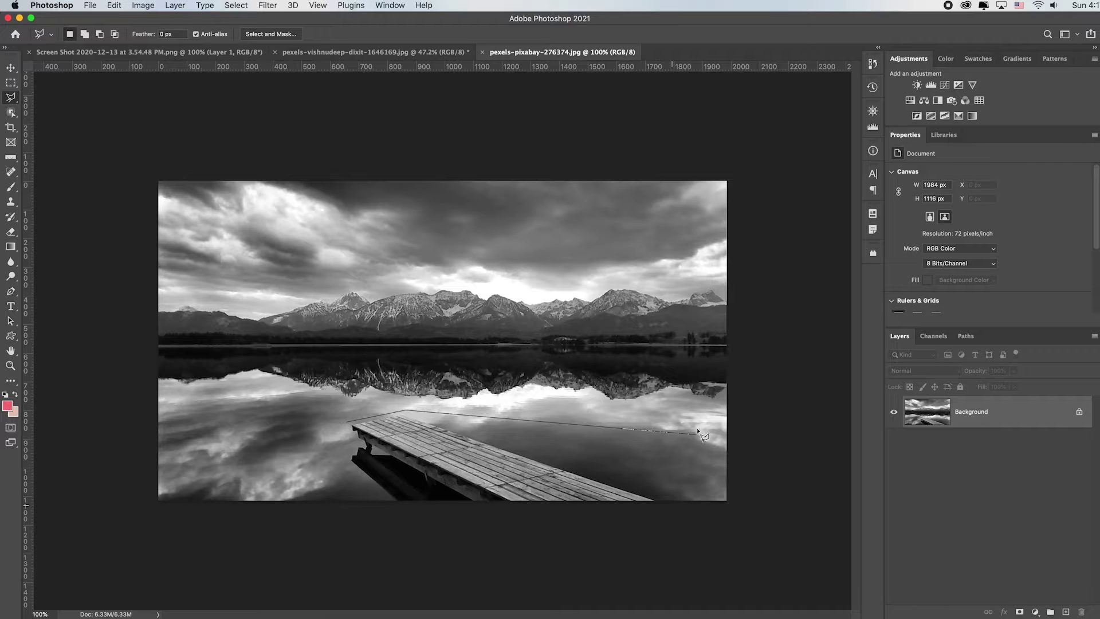
{"action": "left_click", "coordinate": [682, 504]}
{"action": "left_click", "coordinate": [390, 508]}
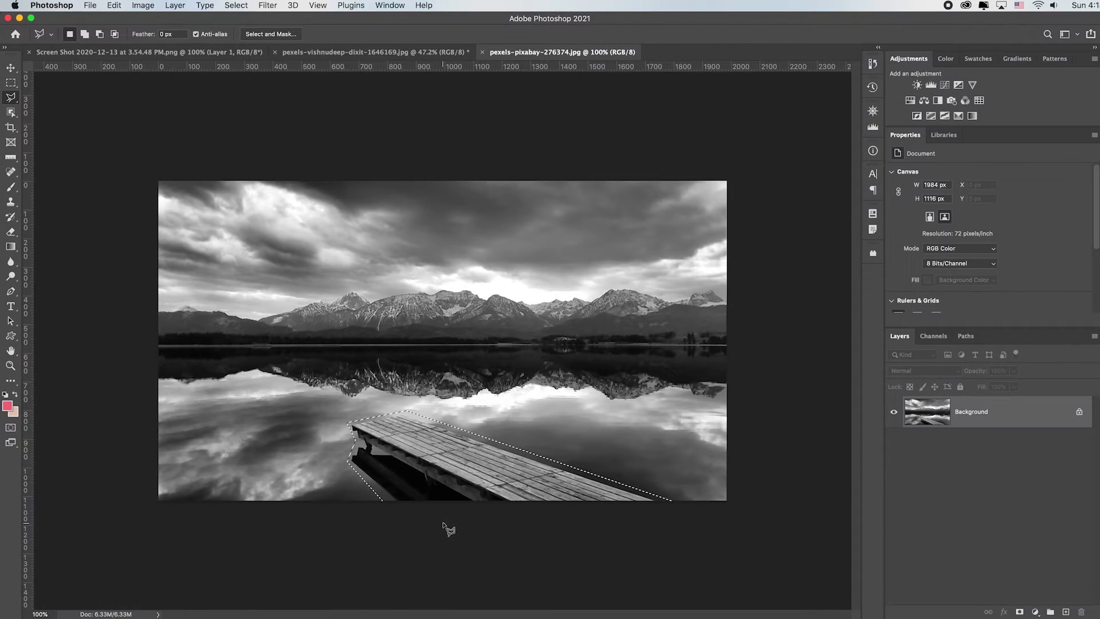
Open Content-Aware Fill for the pier and exclude the mountains from the sampling area
{"action": "right_click", "coordinate": [403, 435]}
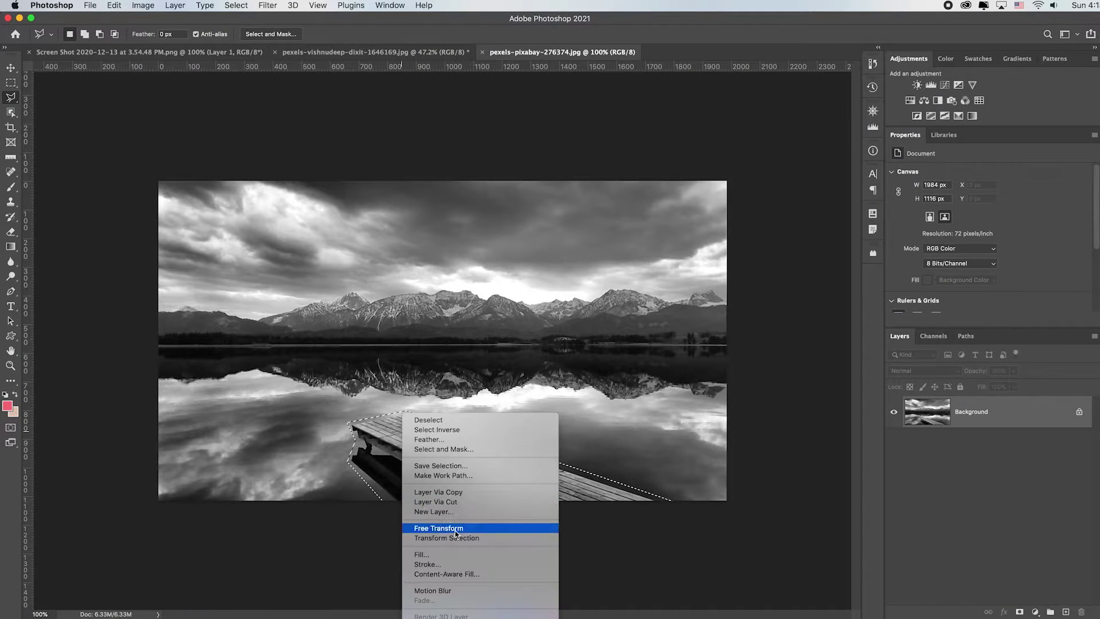
{"action": "left_click", "coordinate": [482, 575]}
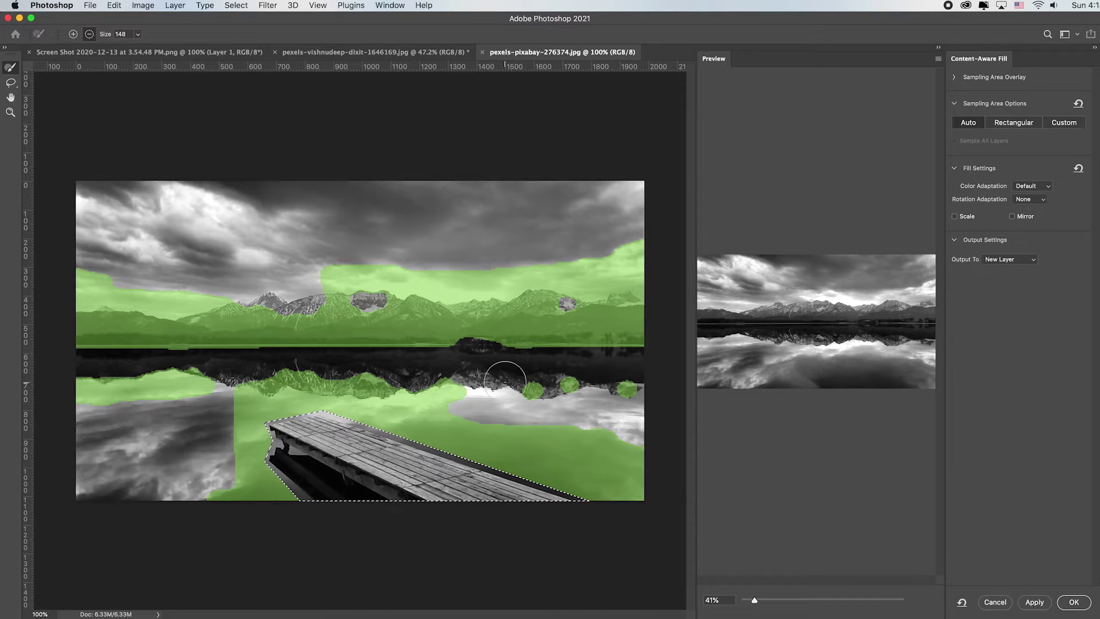
{"action": "mouse_move", "coordinate": [232, 321]}
{"action": "left_mouse_down"}
{"action": "mouse_move", "coordinate": [52, 326]}
{"action": "mouse_move", "coordinate": [129, 321]}
{"action": "mouse_move", "coordinate": [97, 315]}
{"action": "mouse_move", "coordinate": [117, 269]}
{"action": "left_mouse_up"}
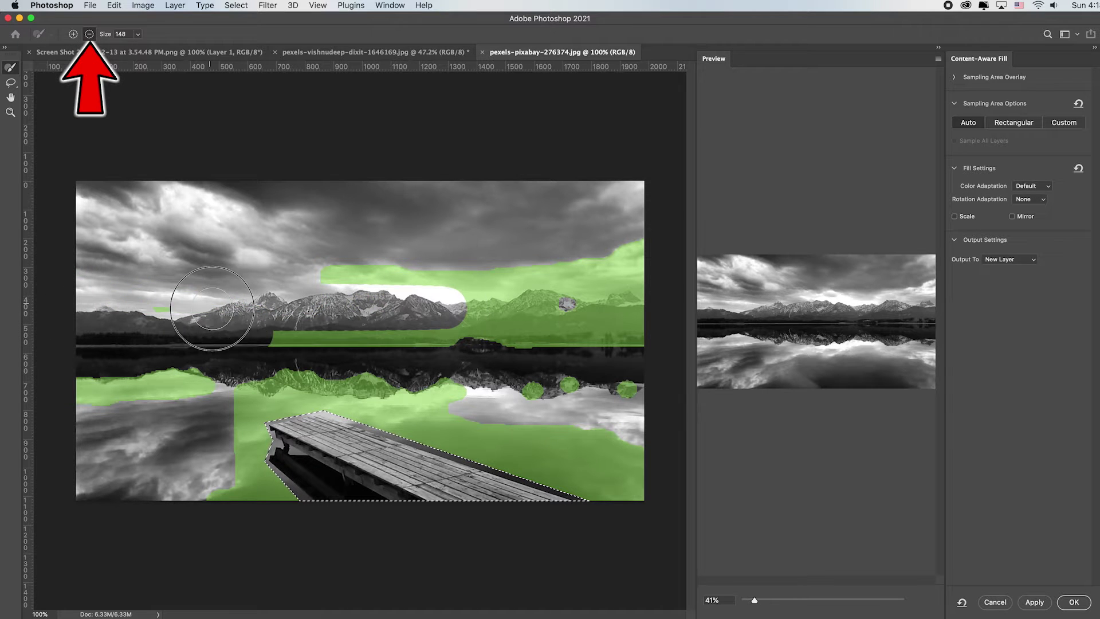
{"action": "mouse_move", "coordinate": [212, 309]}
{"action": "left_mouse_down"}
{"action": "mouse_move", "coordinate": [353, 334]}
{"action": "mouse_move", "coordinate": [698, 336]}
{"action": "mouse_move", "coordinate": [655, 328]}
{"action": "mouse_move", "coordinate": [632, 310]}
{"action": "mouse_move", "coordinate": [630, 281]}
{"action": "mouse_move", "coordinate": [604, 268]}
{"action": "mouse_move", "coordinate": [641, 251]}
{"action": "mouse_move", "coordinate": [546, 308]}
{"action": "mouse_move", "coordinate": [570, 267]}
{"action": "mouse_move", "coordinate": [492, 273]}
{"action": "left_mouse_up"}
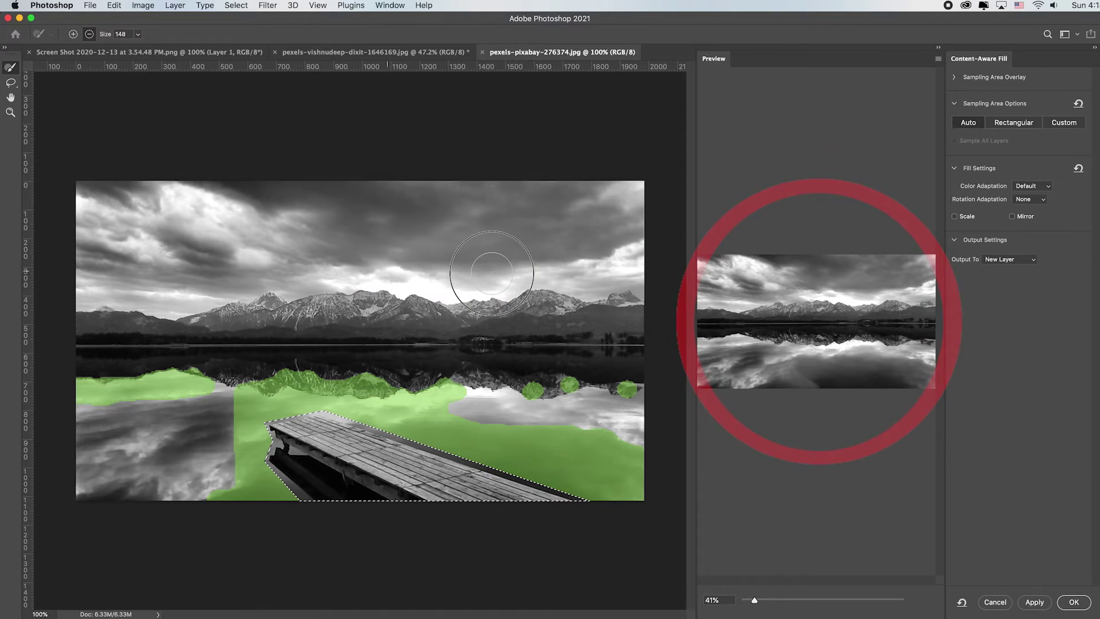
Add the left lake reflection to the sampling area, apply the fill, and deselect
{"action": "left_click", "coordinate": [74, 35]}
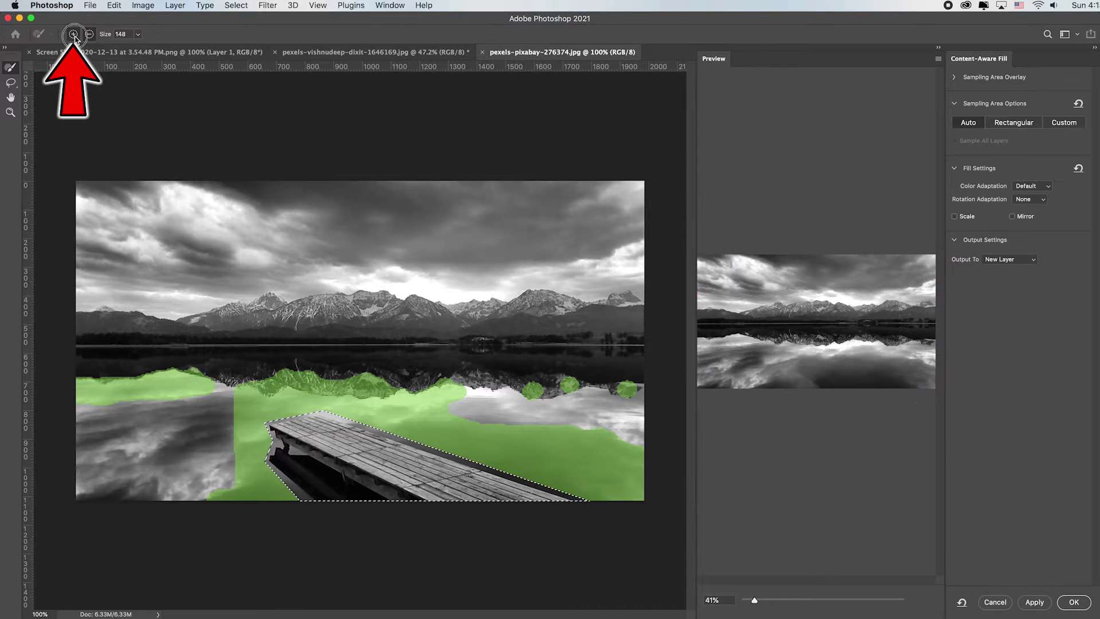
{"action": "mouse_move", "coordinate": [197, 430]}
{"action": "left_mouse_down"}
{"action": "mouse_move", "coordinate": [114, 422]}
{"action": "mouse_move", "coordinate": [171, 418]}
{"action": "mouse_move", "coordinate": [88, 410]}
{"action": "mouse_move", "coordinate": [170, 429]}
{"action": "mouse_move", "coordinate": [223, 492]}
{"action": "mouse_move", "coordinate": [484, 441]}
{"action": "mouse_move", "coordinate": [458, 416]}
{"action": "mouse_move", "coordinate": [555, 435]}
{"action": "mouse_move", "coordinate": [636, 424]}
{"action": "left_mouse_up"}
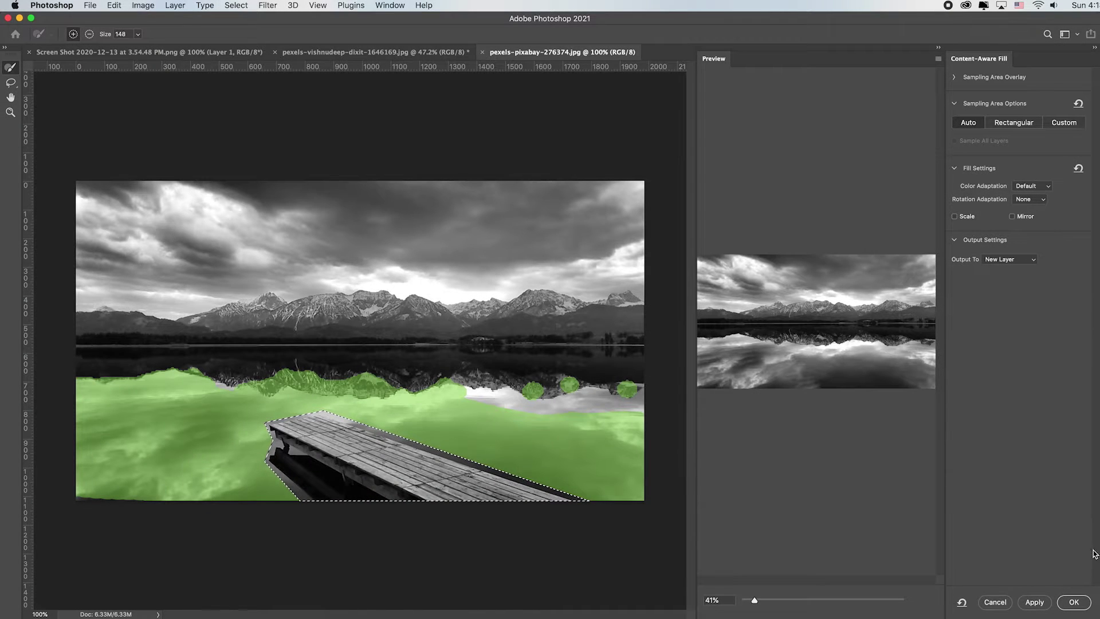
{"action": "left_click", "coordinate": [1074, 602]}
{"action": "key", "text": "super+d"}
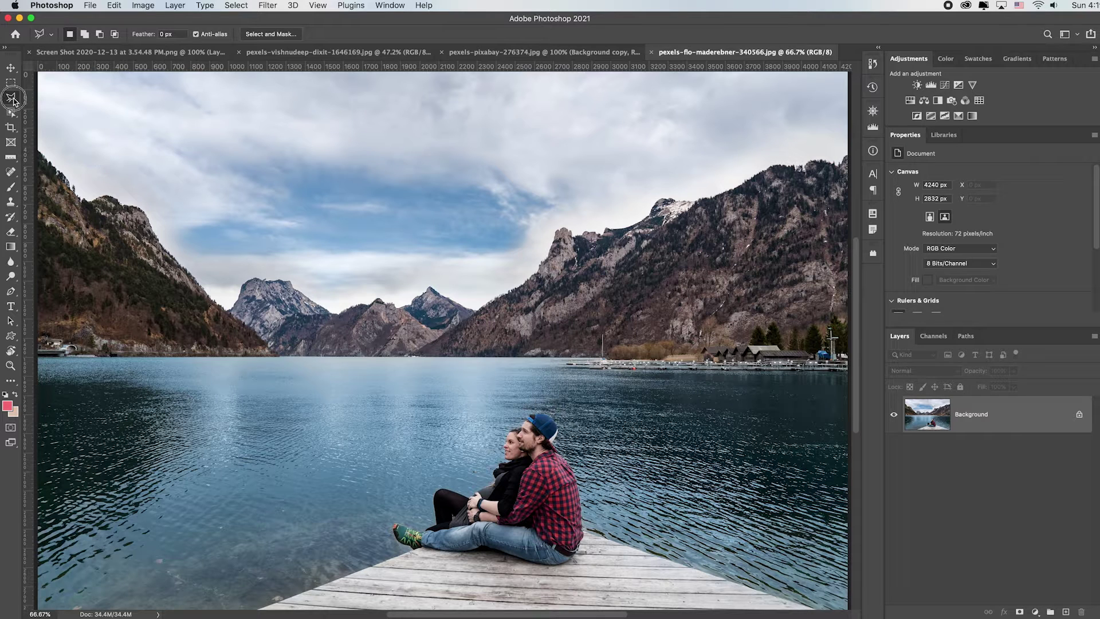
Pick the freehand Lasso Tool from the lasso flyout
{"action": "left_click_drag", "start_coordinate": [12, 101], "coordinate": [42, 97]}
Patch the couple with water from the left, then undo the patch
{"action": "left_click", "coordinate": [16, 175]}
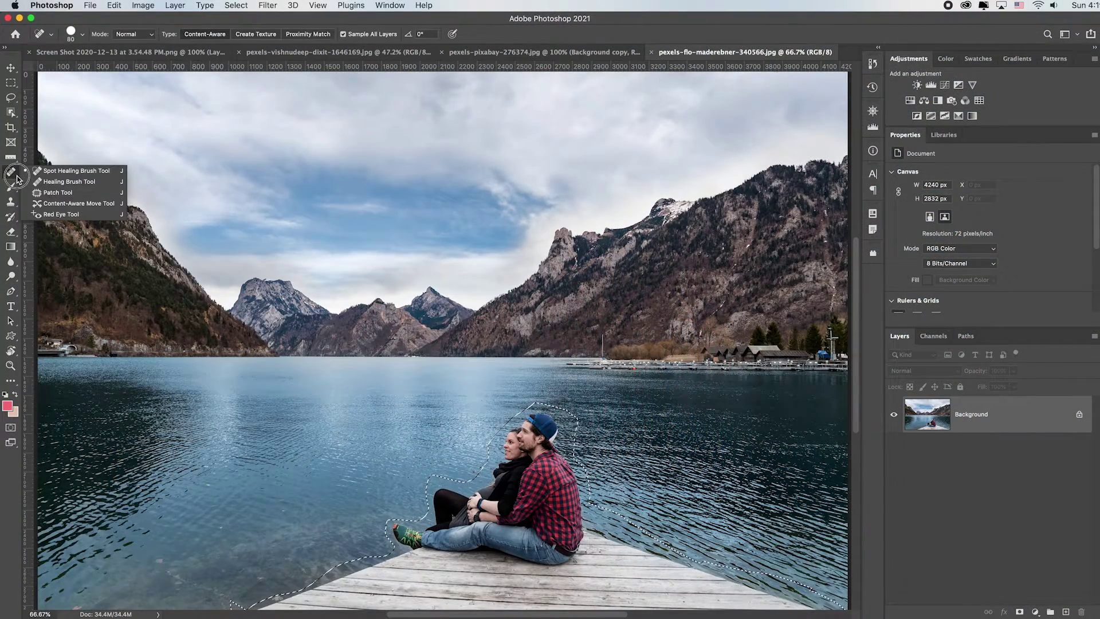
{"action": "left_click_drag", "start_coordinate": [19, 182], "coordinate": [81, 194]}
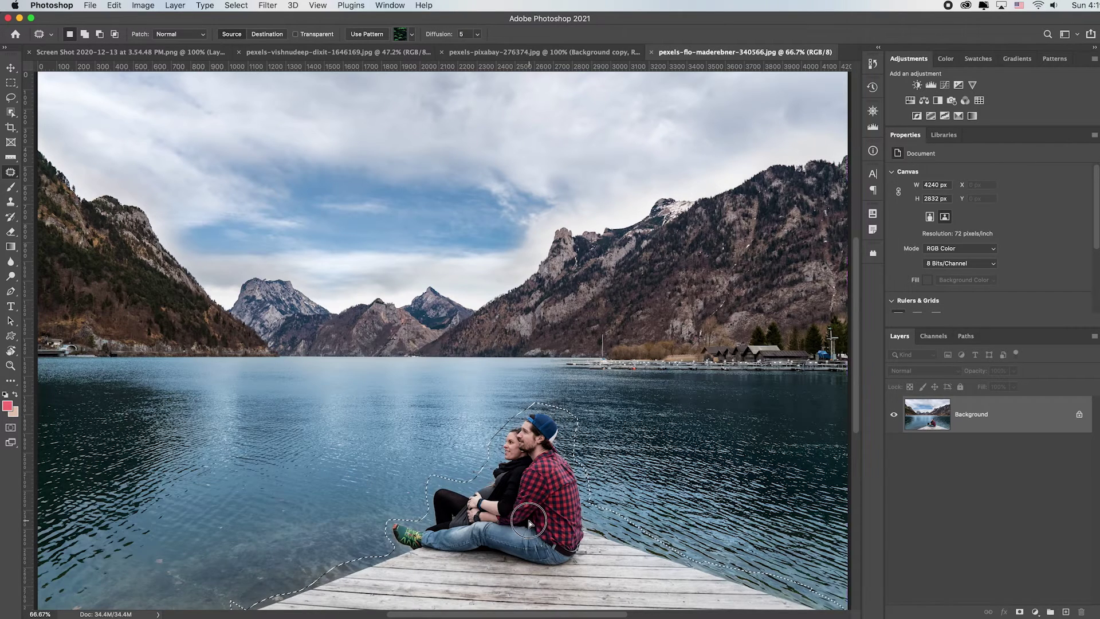
{"action": "left_click_drag", "start_coordinate": [529, 523], "coordinate": [113, 527]}
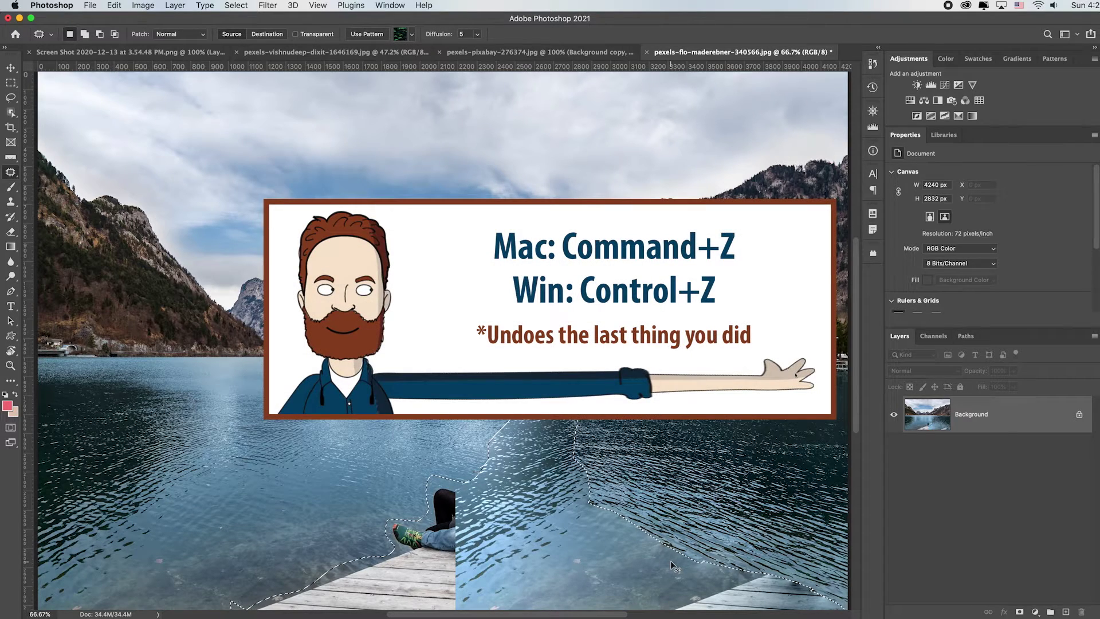
{"action": "key", "text": "super+z"}
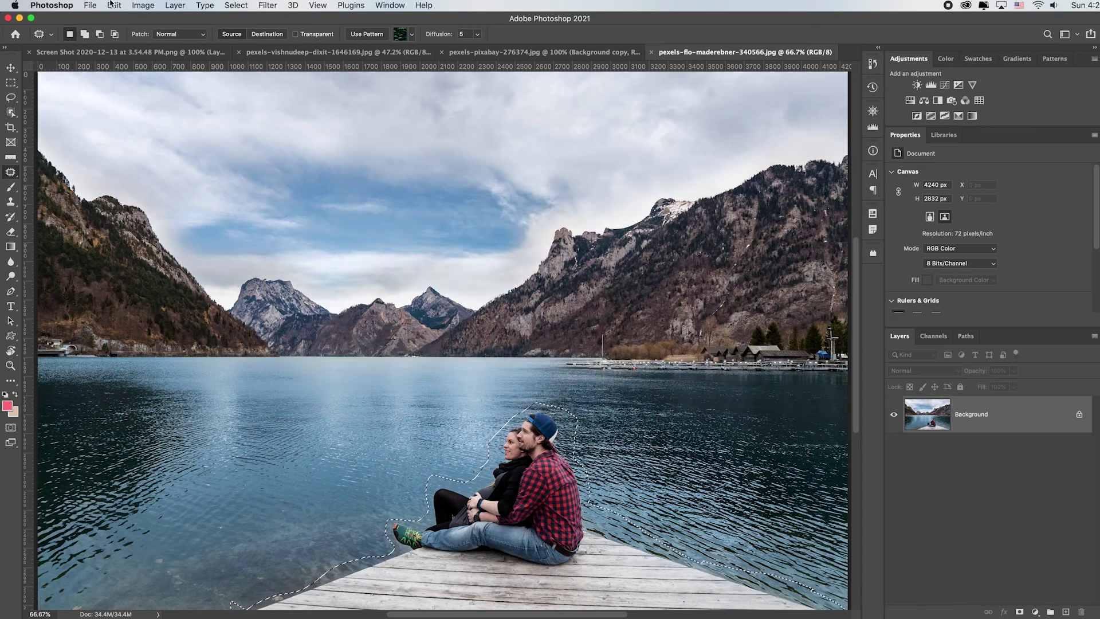
{"action": "left_click", "coordinate": [115, 5]}
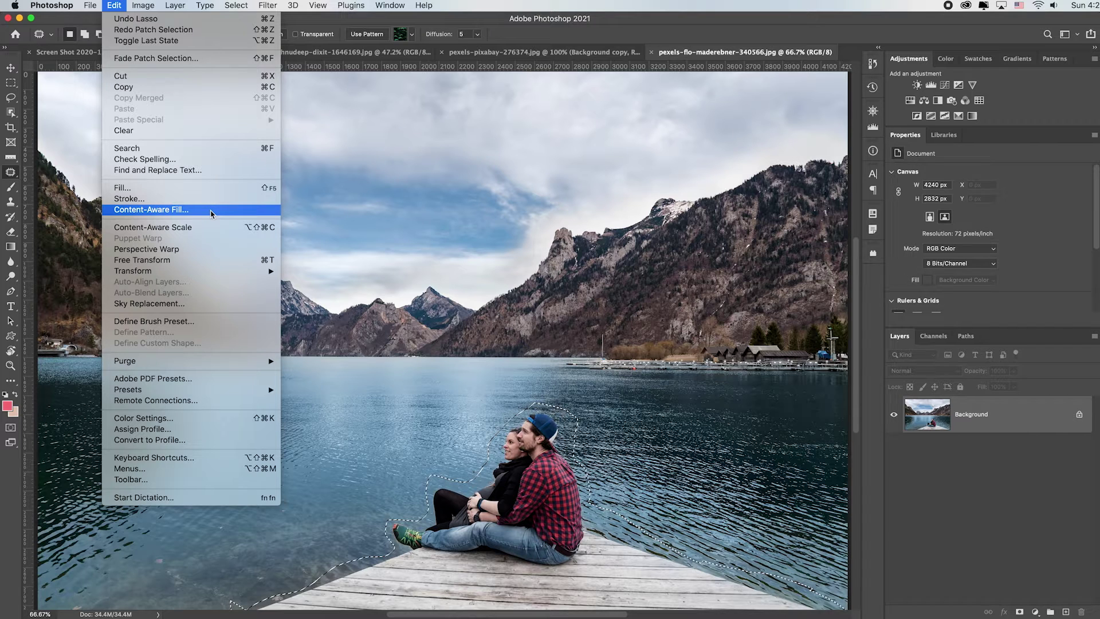
{"action": "left_click", "coordinate": [207, 192]}
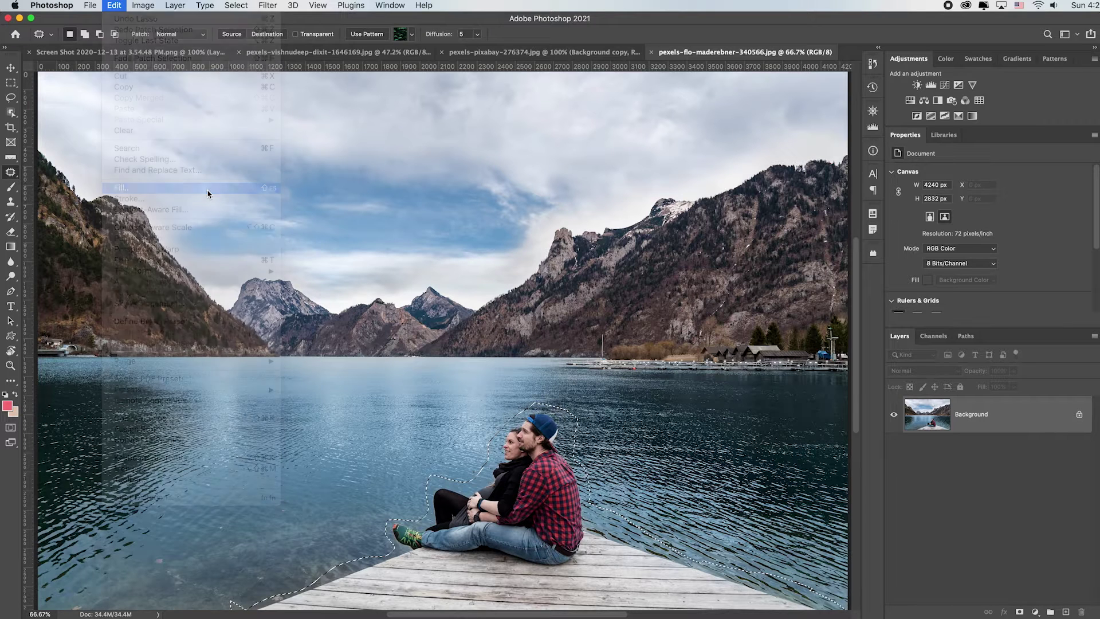
{"action": "left_click", "coordinate": [432, 166]}
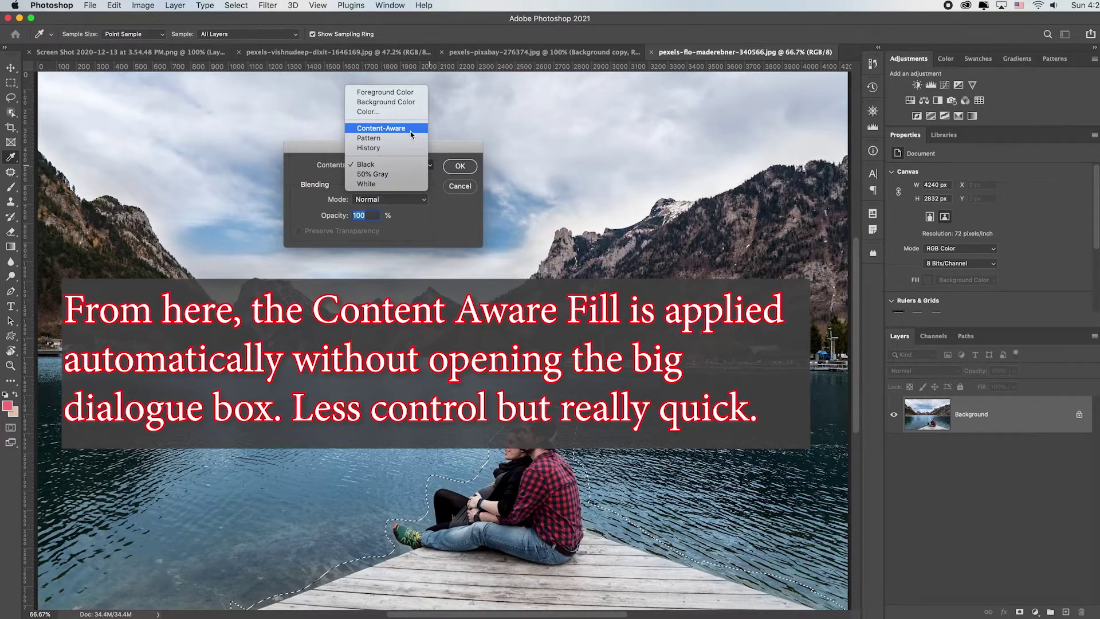
{"action": "left_click", "coordinate": [411, 131]}
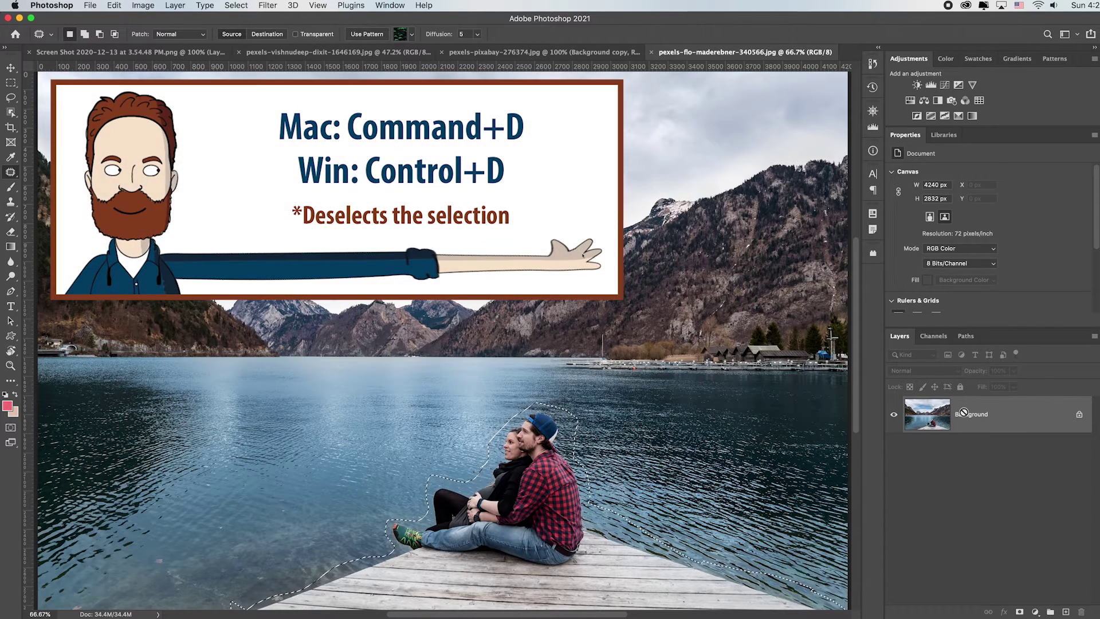
Duplicate the photo to Layer 1 and outline the couple and pier's end with the Polygonal Lasso
{"action": "key", "text": "super+d"}
{"action": "key", "text": "super+j"}
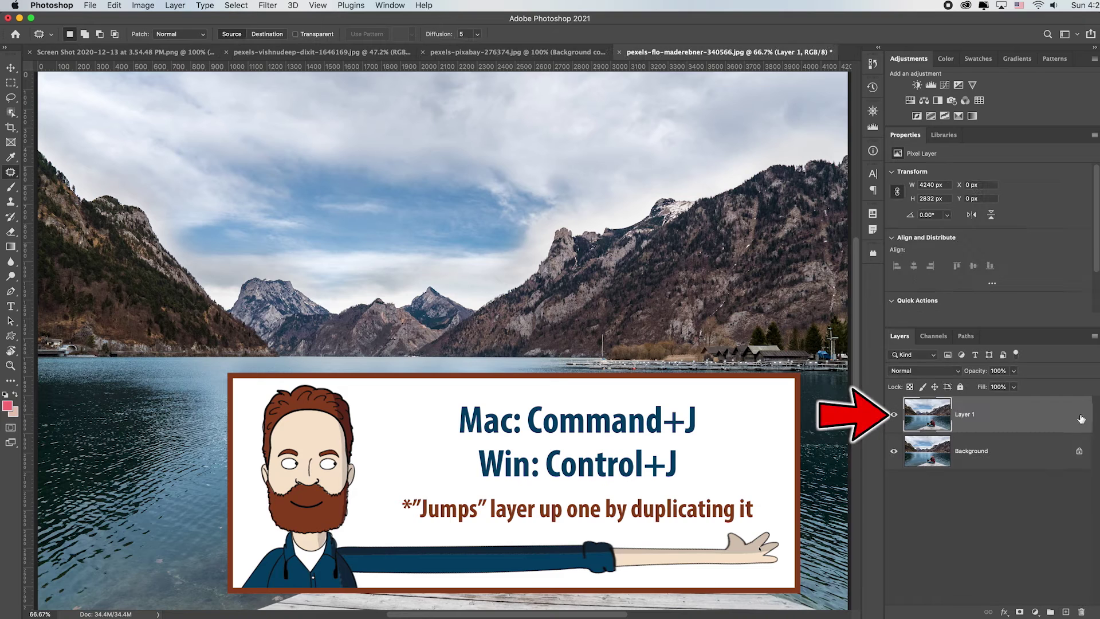
{"action": "left_click", "coordinate": [10, 112]}
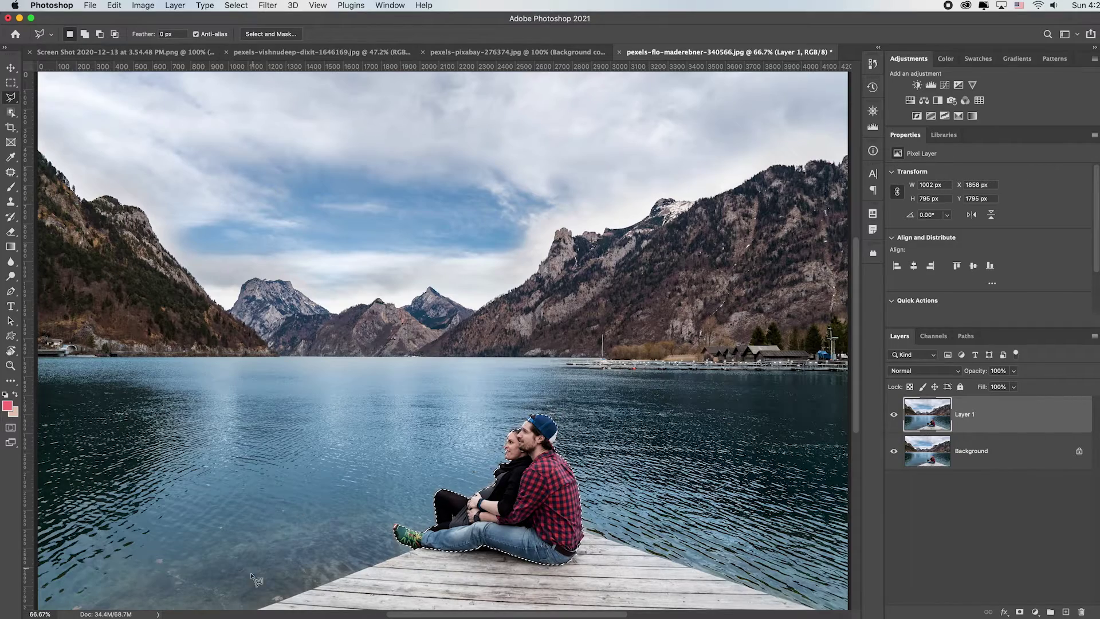
{"action": "left_click", "coordinate": [243, 606]}
{"action": "left_click", "coordinate": [388, 550]}
{"action": "left_click", "coordinate": [384, 515]}
{"action": "scroll", "coordinate": [722, 550], "scroll_direction": "down", "scroll_amount": 3}
{"action": "left_click", "coordinate": [831, 523]}
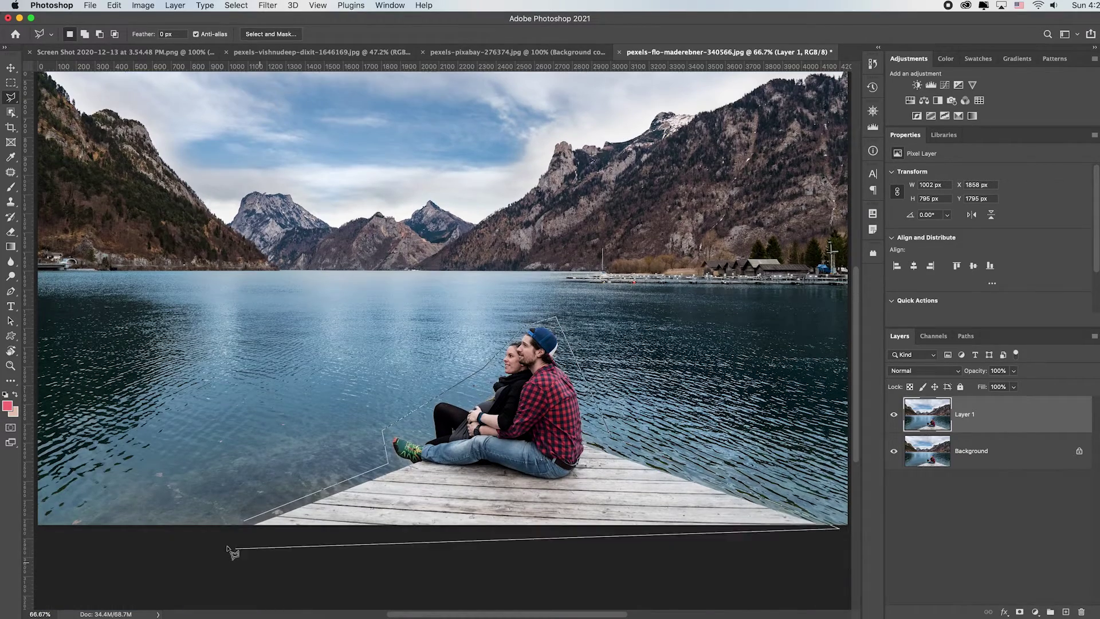
{"action": "left_click", "coordinate": [241, 520]}
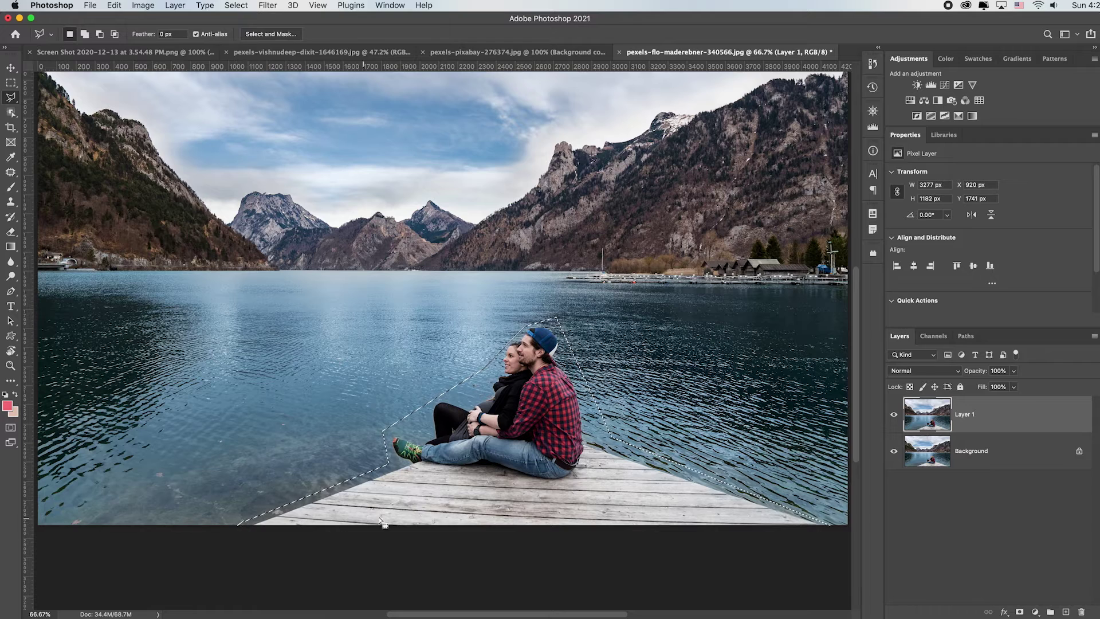
Open Content-Aware Fill and add the left and right lake water to the sampling area
{"action": "right_click", "coordinate": [515, 394]}
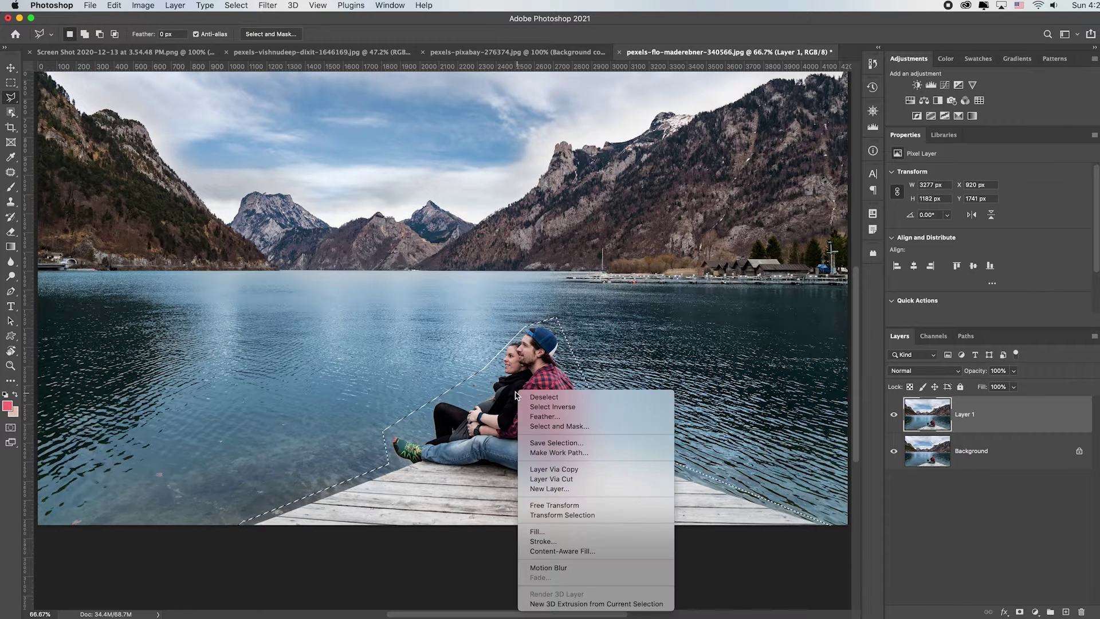
{"action": "left_click", "coordinate": [597, 552]}
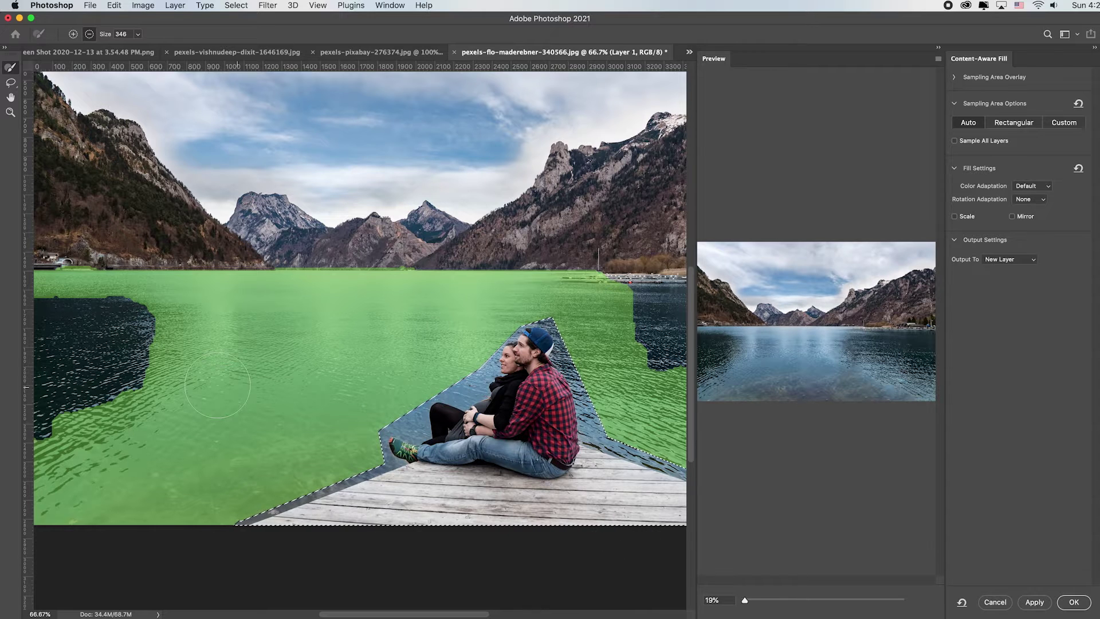
{"action": "mouse_move", "coordinate": [143, 321]}
{"action": "left_mouse_down"}
{"action": "mouse_move", "coordinate": [86, 332]}
{"action": "mouse_move", "coordinate": [12, 319]}
{"action": "mouse_move", "coordinate": [101, 377]}
{"action": "mouse_move", "coordinate": [63, 401]}
{"action": "left_mouse_up"}
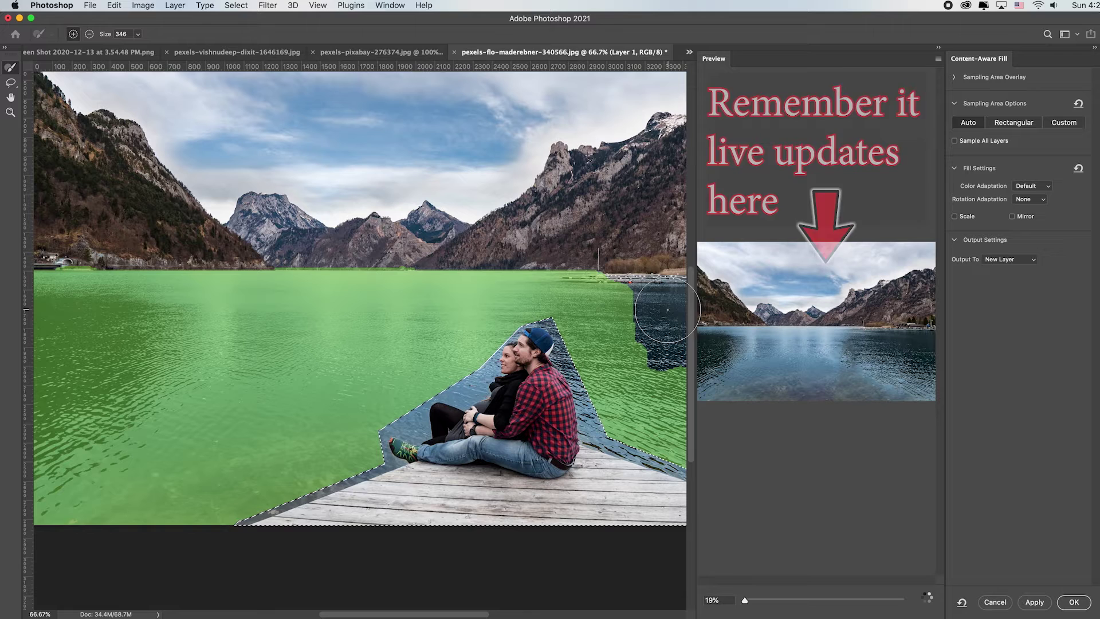
{"action": "mouse_move", "coordinate": [656, 320]}
{"action": "left_mouse_down"}
{"action": "mouse_move", "coordinate": [694, 367]}
{"action": "mouse_move", "coordinate": [659, 298]}
{"action": "left_mouse_up"}
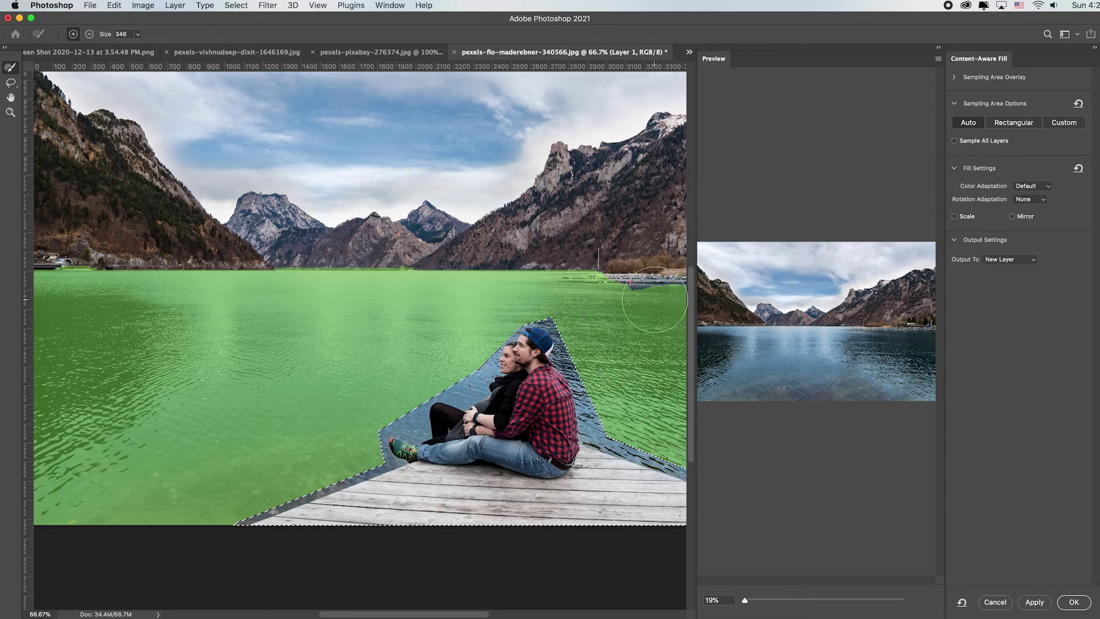
Set Color Adaptation to High, apply the fill, deselect, and view at 100%
{"action": "left_click", "coordinate": [1030, 187]}
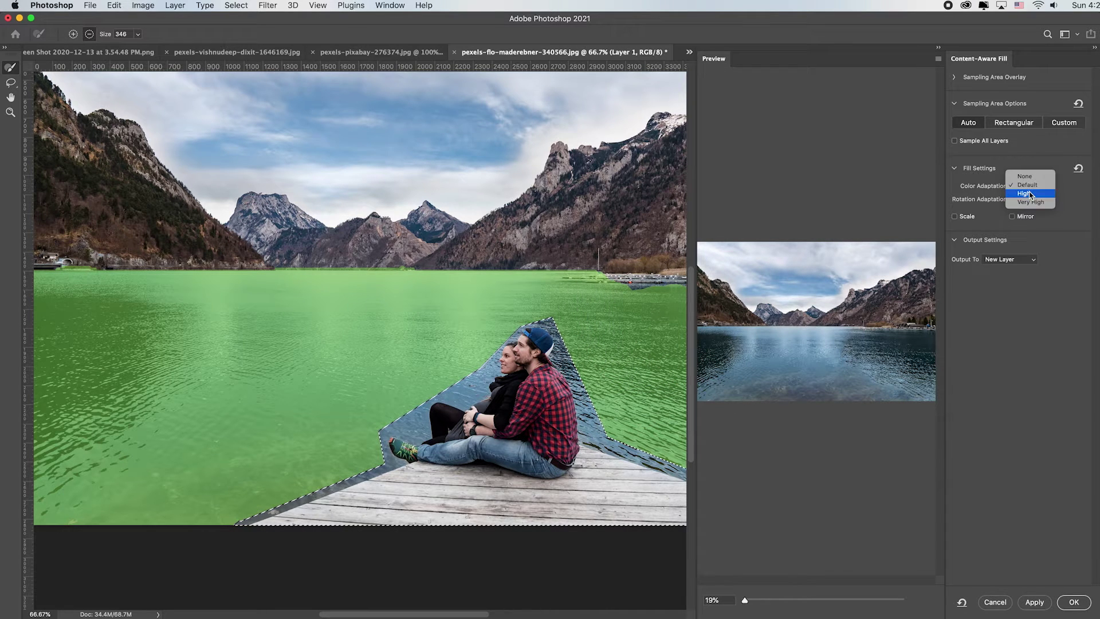
{"action": "left_click", "coordinate": [1024, 194]}
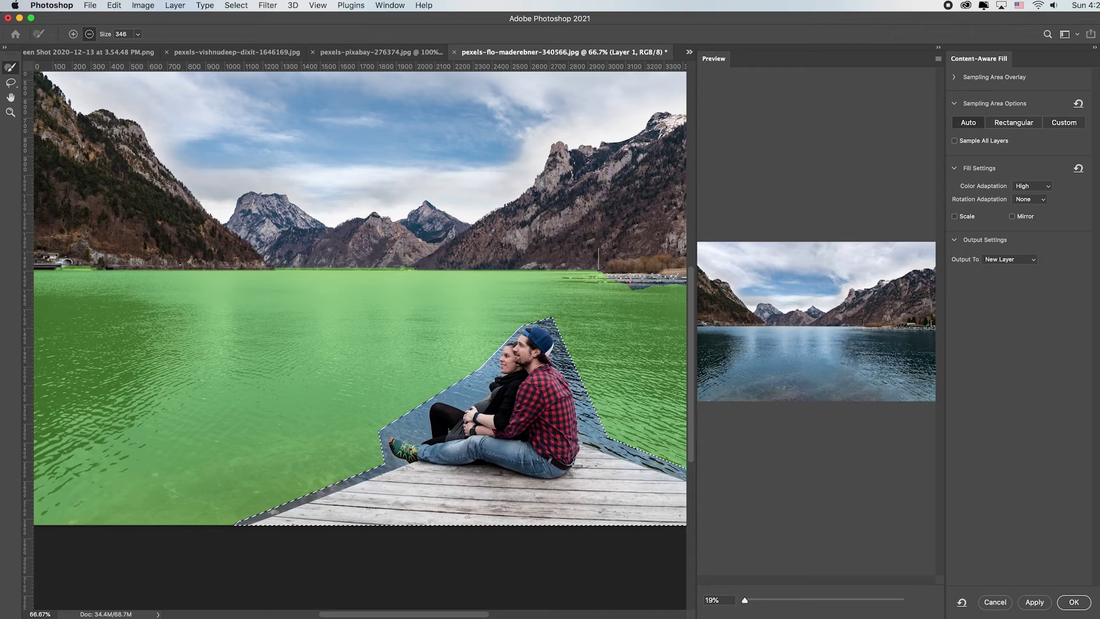
{"action": "left_click", "coordinate": [1073, 603]}
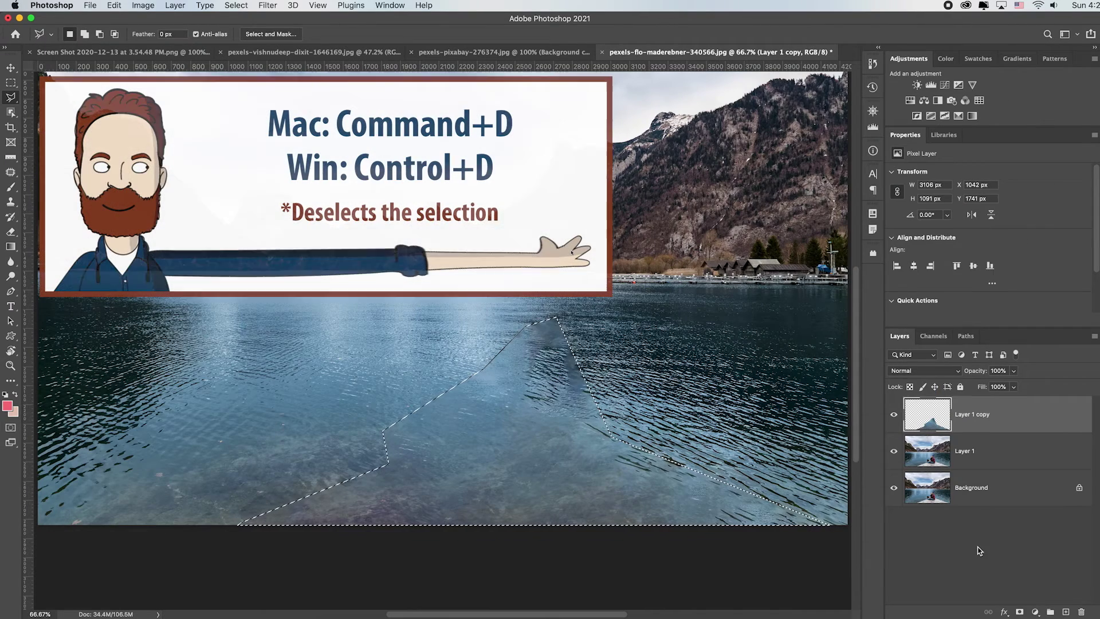
{"action": "key", "text": "super+d"}
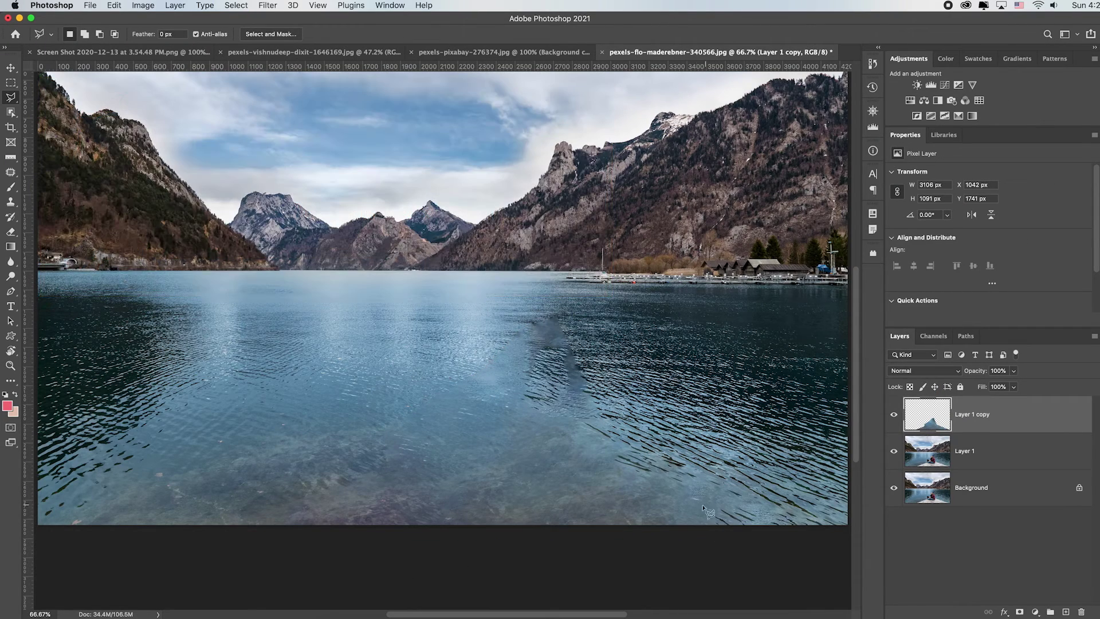
{"action": "key", "text": "super+1"}
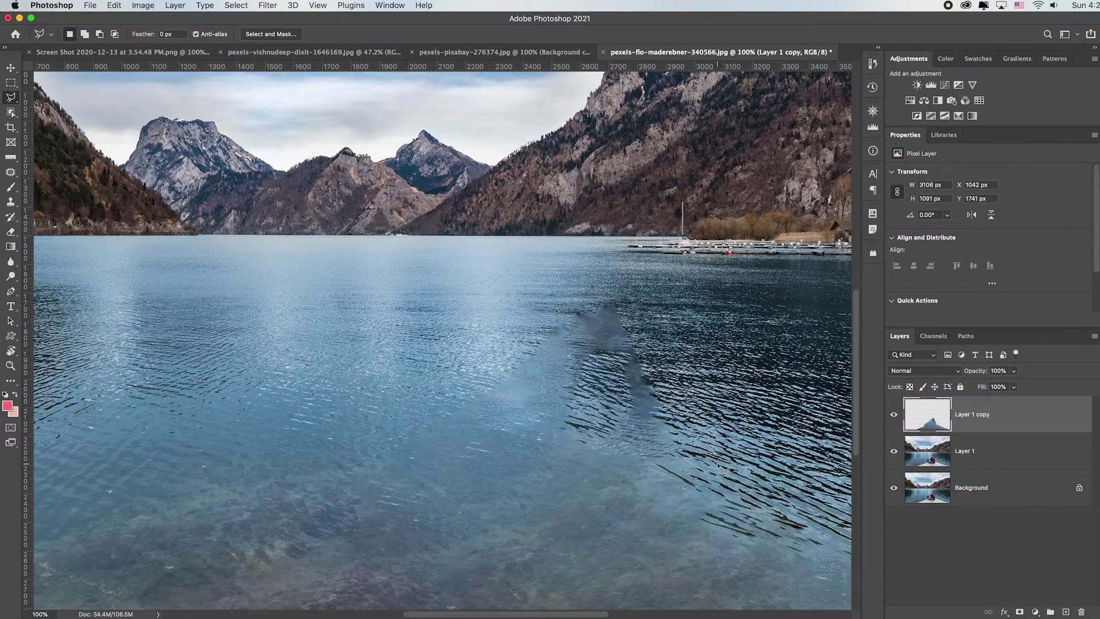
{"action": "scroll", "coordinate": [723, 470], "scroll_direction": "down", "scroll_amount": 2}
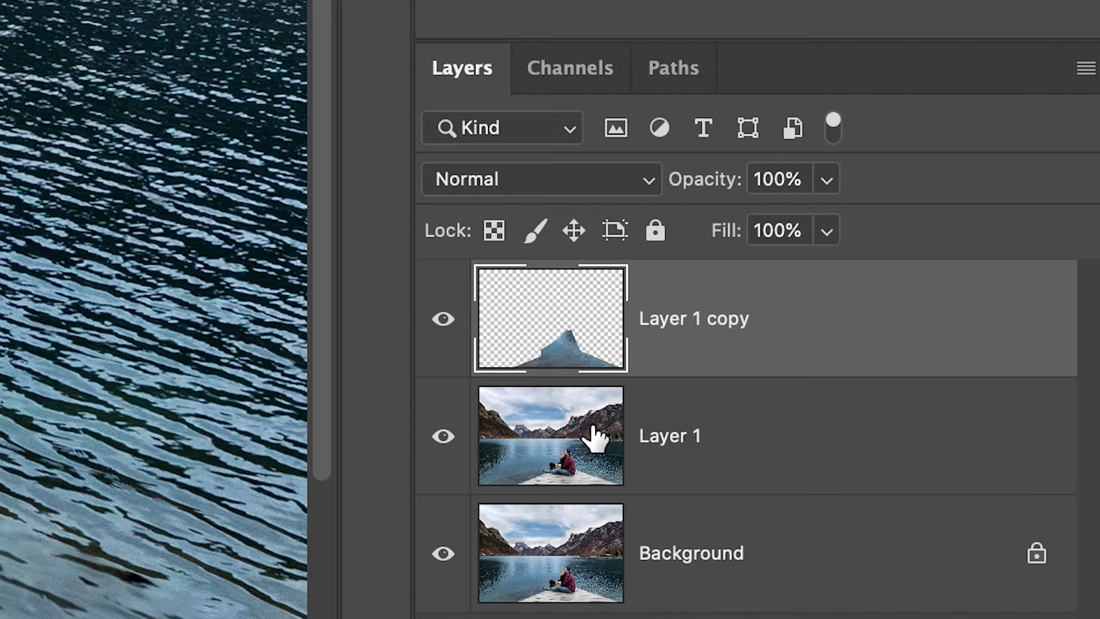
Merge the Layer 1 copy fill down into Layer 1 and switch to the Clone Stamp tool
{"action": "left_click_drag", "start_coordinate": [594, 430], "coordinate": [687, 388]}
{"action": "key", "text": "super+e"}
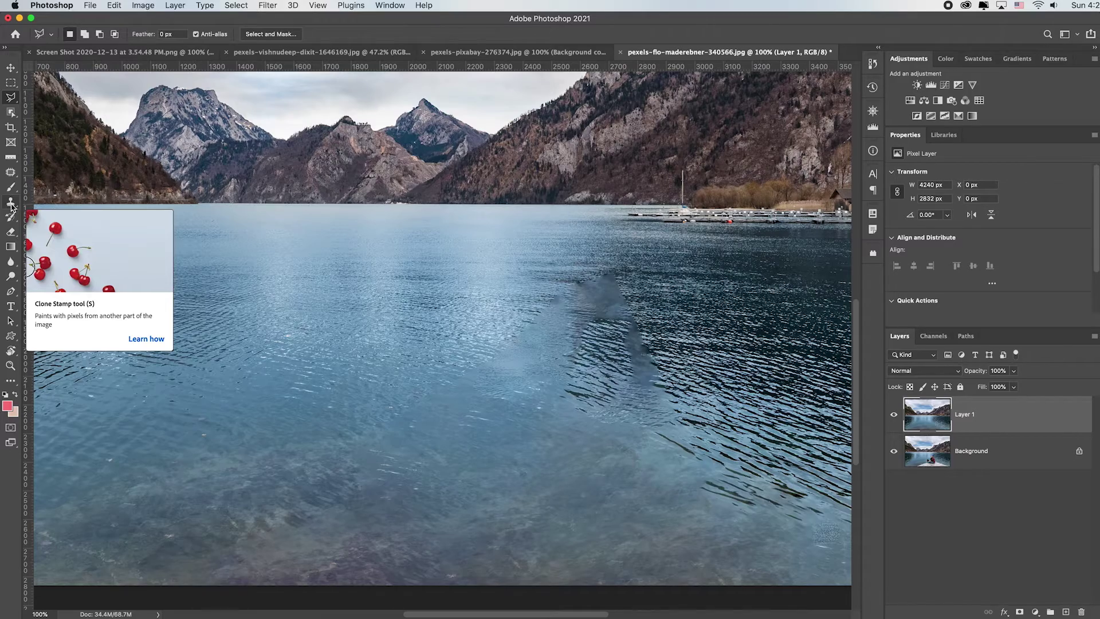
{"action": "key", "text": "s"}
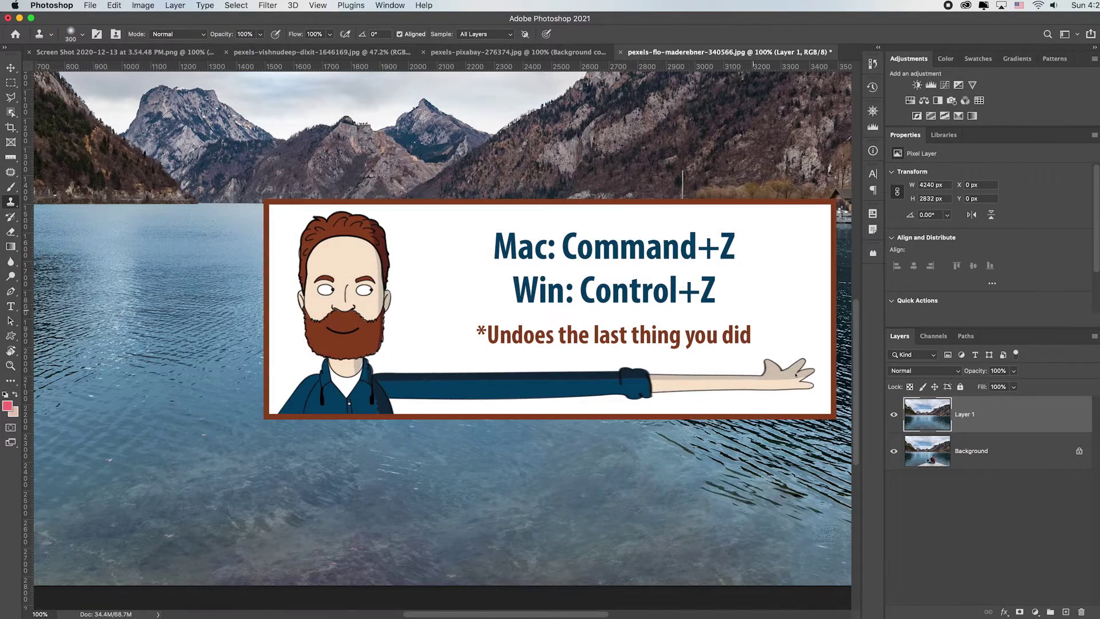
Try Clone Stamp opacities of 60%, 65%, 40% and 100%, and shrink the brush to 125
{"action": "key", "text": "6"}
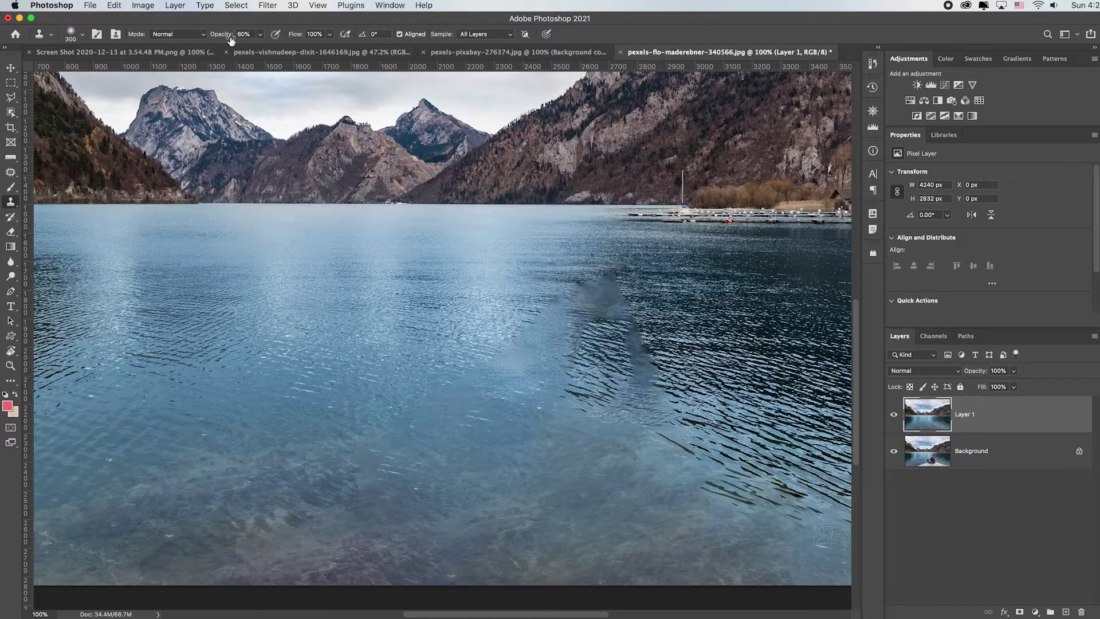
{"action": "mouse_move", "coordinate": [247, 36]}
{"action": "left_mouse_down"}
{"action": "mouse_move", "coordinate": [210, 35]}
{"action": "mouse_move", "coordinate": [241, 36]}
{"action": "mouse_move", "coordinate": [210, 36]}
{"action": "mouse_move", "coordinate": [231, 36]}
{"action": "left_mouse_up"}
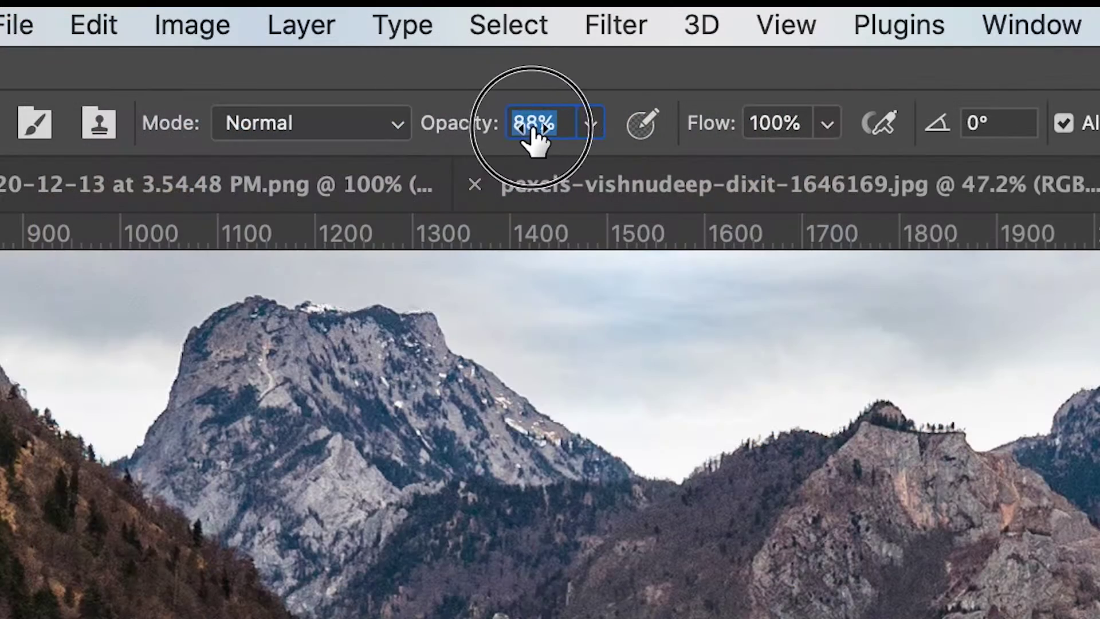
{"action": "left_click_drag", "start_coordinate": [488, 127], "coordinate": [494, 128]}
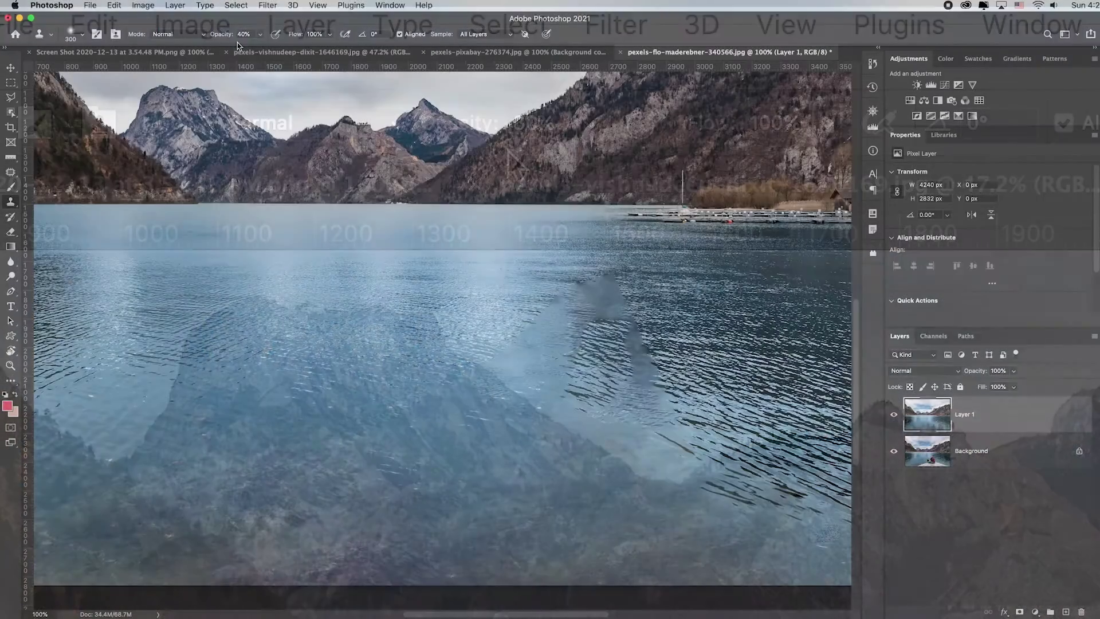
{"action": "key", "text": "4"}
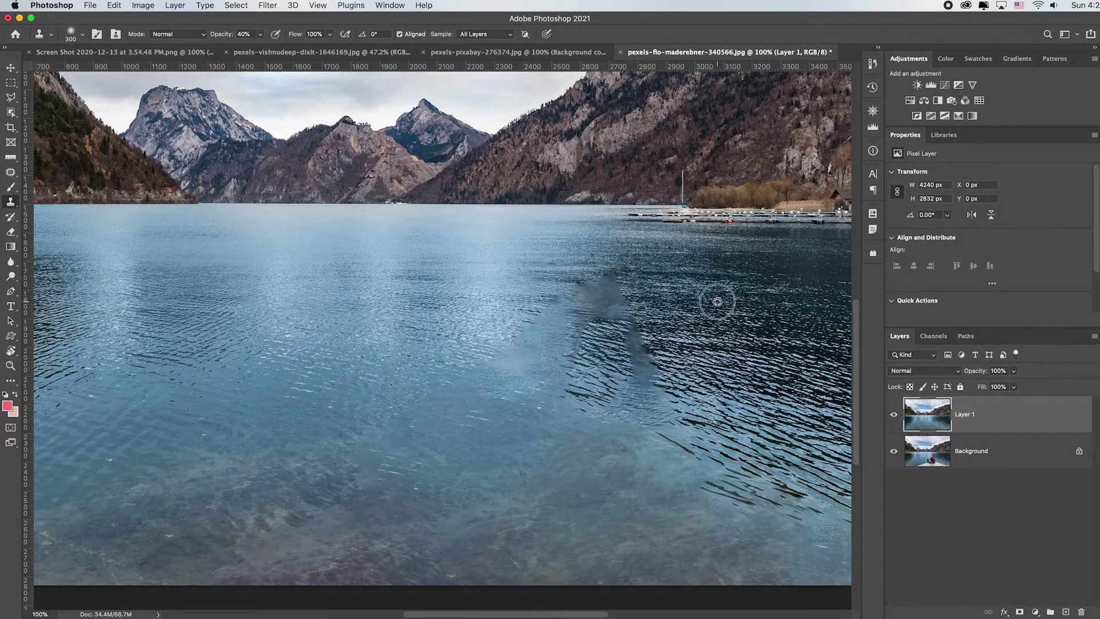
{"action": "key", "text": "bracketleft"}
{"action": "key", "text": "bracketleft"}
{"action": "key", "text": "bracketleft"}
{"action": "key", "text": "bracketleft"}
{"action": "key", "text": "bracketleft"}
{"action": "key", "text": "0"}
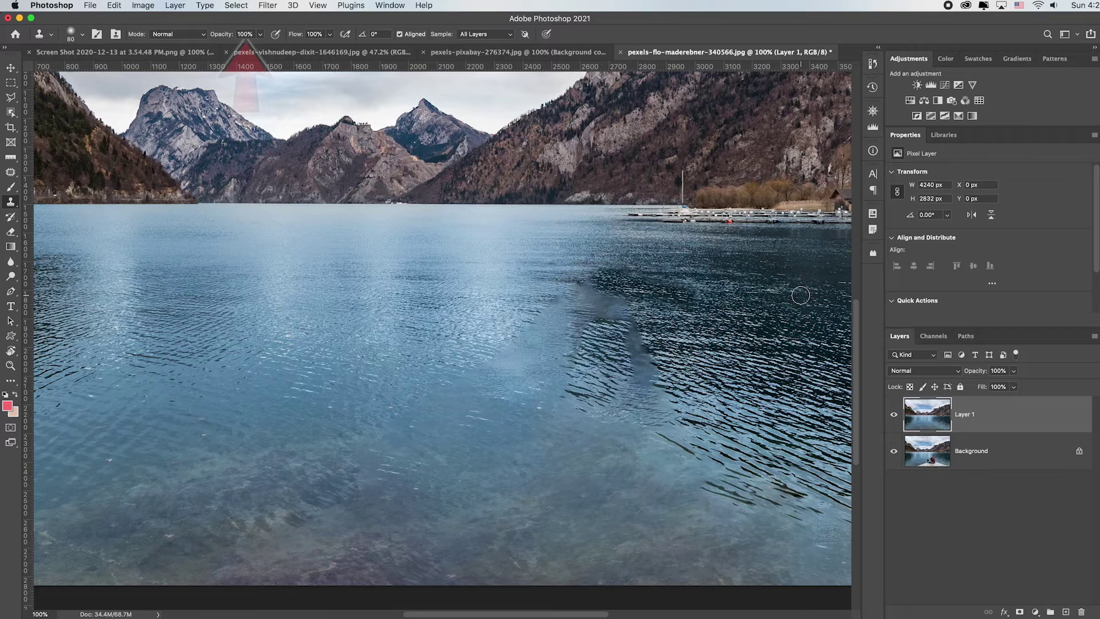
Undo the last five bad clone strokes on the lake water
{"action": "key", "text": "super+z"}
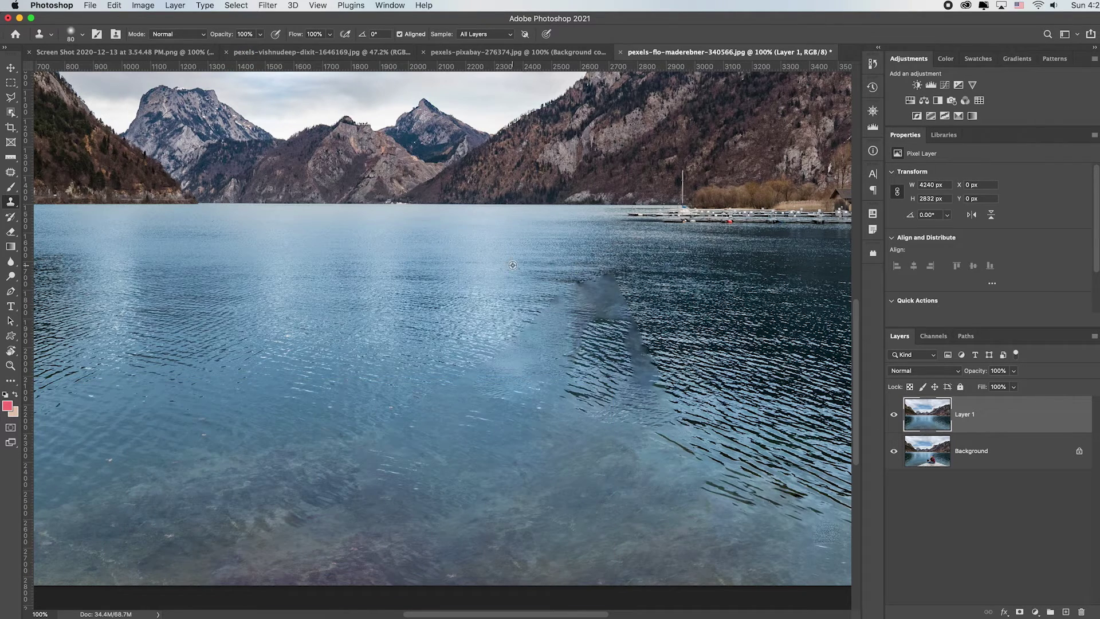
{"action": "key", "text": "super+z"}
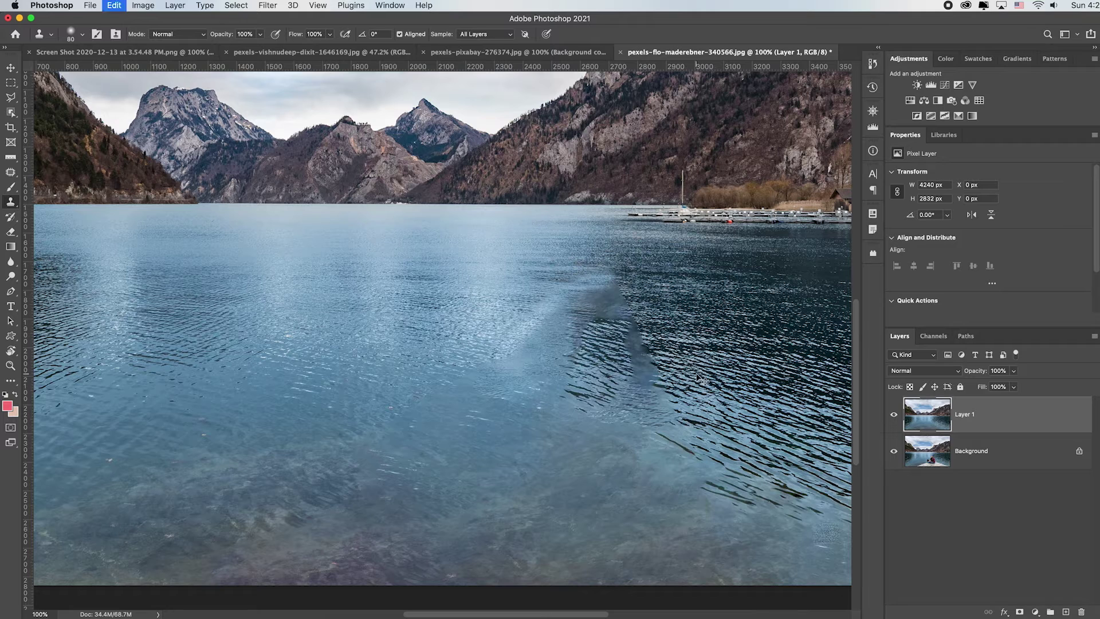
{"action": "key", "text": "super+z"}
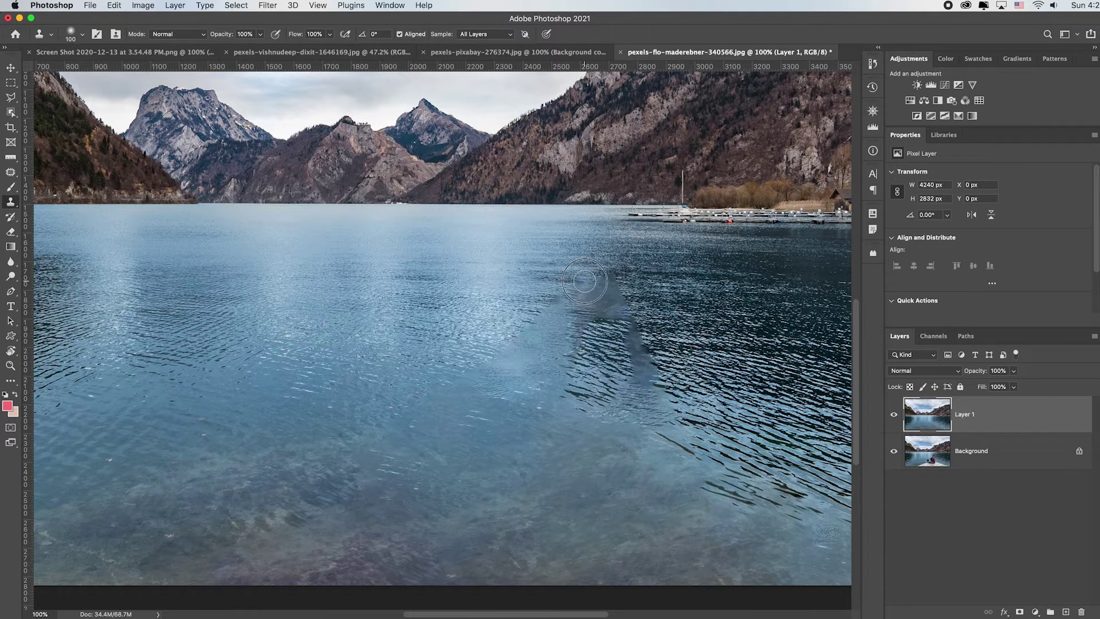
{"action": "key", "text": "super+z"}
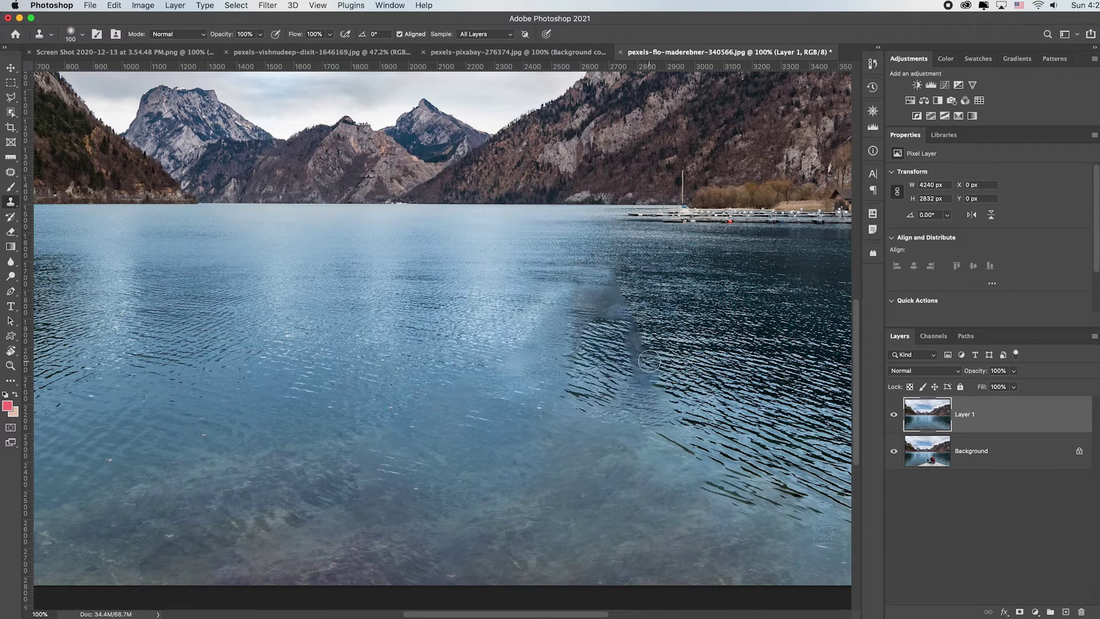
{"action": "key", "text": "super+z"}
Paint cloned water at 70% opacity over the streak, then drop to 30% and resample clean ripples
{"action": "scroll", "coordinate": [624, 357], "scroll_direction": "up", "scroll_amount": 1}
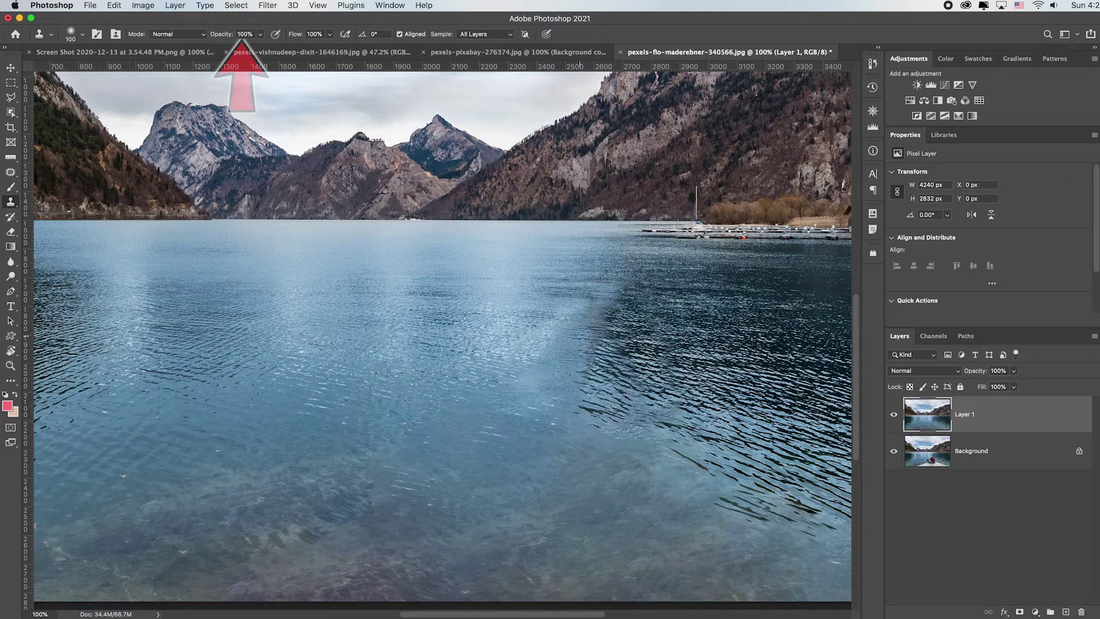
{"action": "key", "text": "7"}
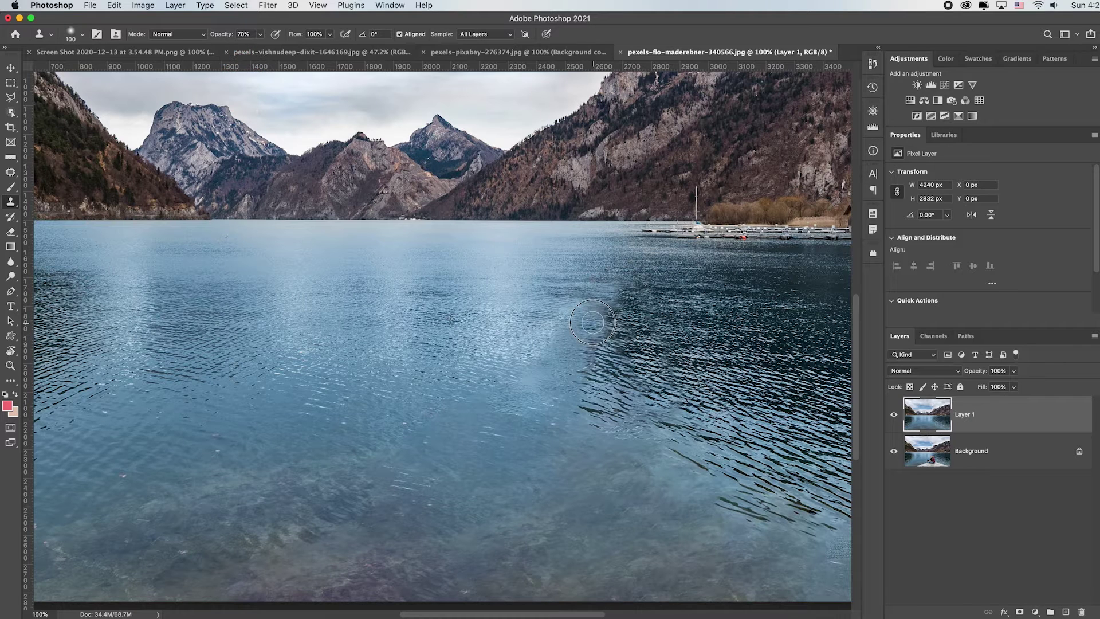
{"action": "mouse_move", "coordinate": [592, 323]}
{"action": "left_mouse_down"}
{"action": "mouse_move", "coordinate": [607, 312]}
{"action": "mouse_move", "coordinate": [583, 373]}
{"action": "mouse_move", "coordinate": [602, 372]}
{"action": "mouse_move", "coordinate": [607, 344]}
{"action": "mouse_move", "coordinate": [625, 330]}
{"action": "mouse_move", "coordinate": [634, 298]}
{"action": "mouse_move", "coordinate": [621, 286]}
{"action": "mouse_move", "coordinate": [633, 284]}
{"action": "mouse_move", "coordinate": [642, 304]}
{"action": "left_mouse_up"}
{"action": "key", "text": "3"}
{"action": "left_click", "coordinate": [682, 291], "text": "alt"}
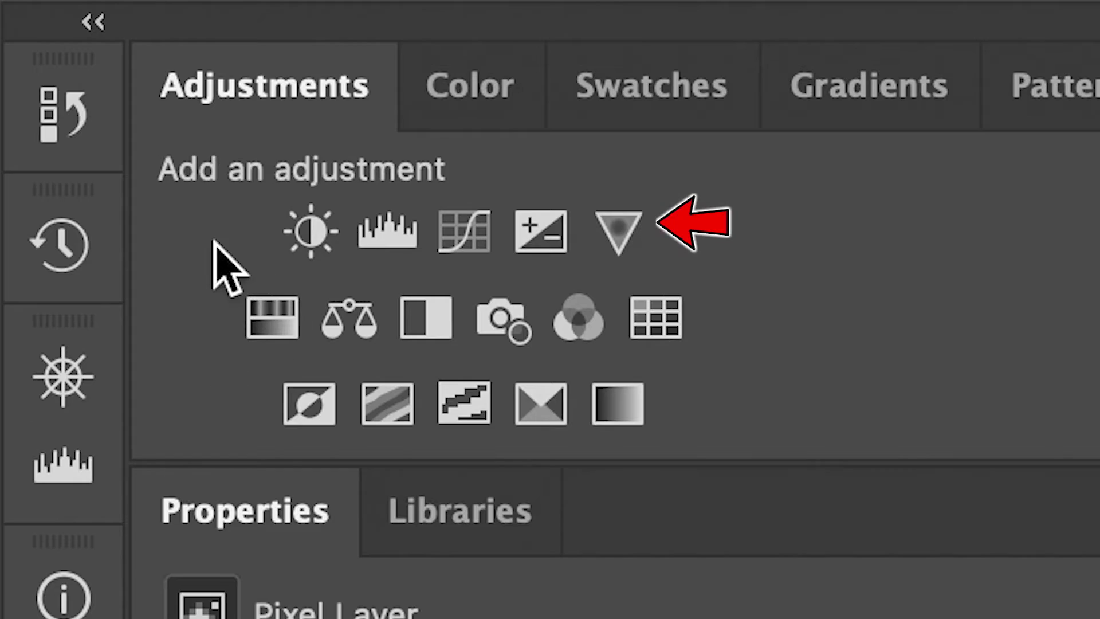
Add a Vibrance layer at +99 vibrance and +15 saturation, zoom out, and toggle it to compare
{"action": "left_click", "coordinate": [633, 239]}
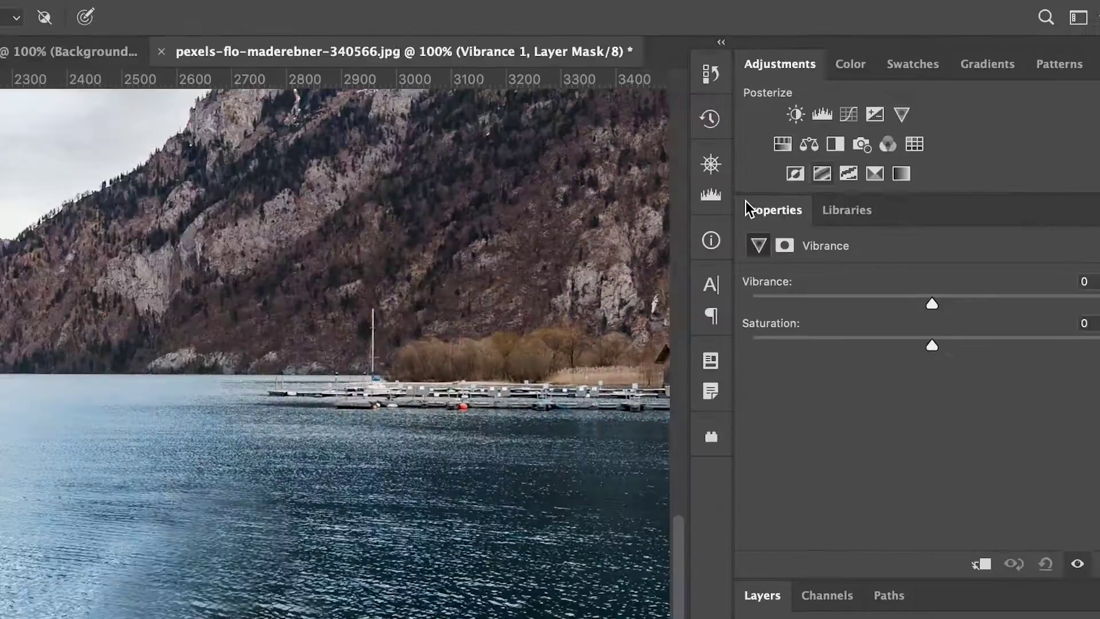
{"action": "left_click", "coordinate": [708, 618]}
{"action": "left_click_drag", "start_coordinate": [990, 185], "coordinate": [1082, 187]}
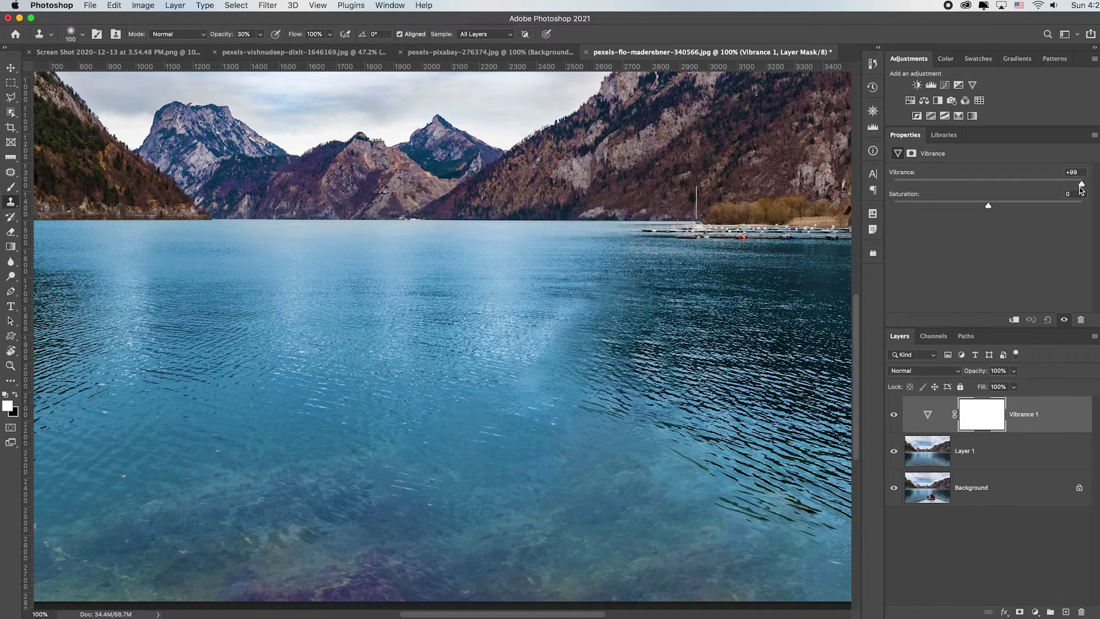
{"action": "left_click_drag", "start_coordinate": [989, 207], "coordinate": [1004, 209]}
{"action": "key", "text": "super+minus"}
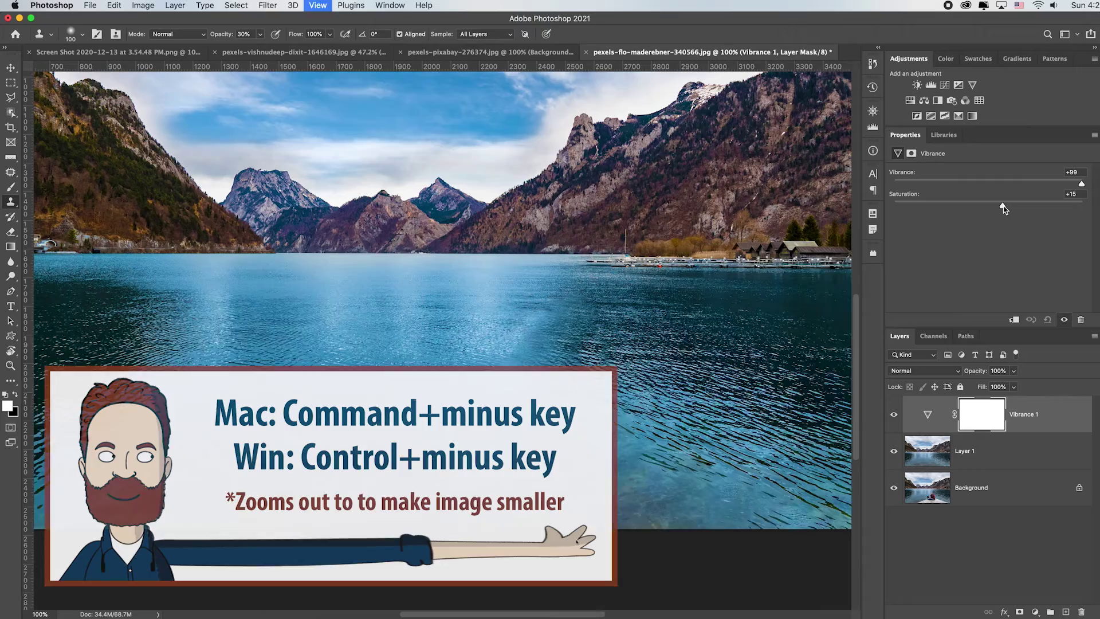
{"action": "left_click", "coordinate": [894, 413]}
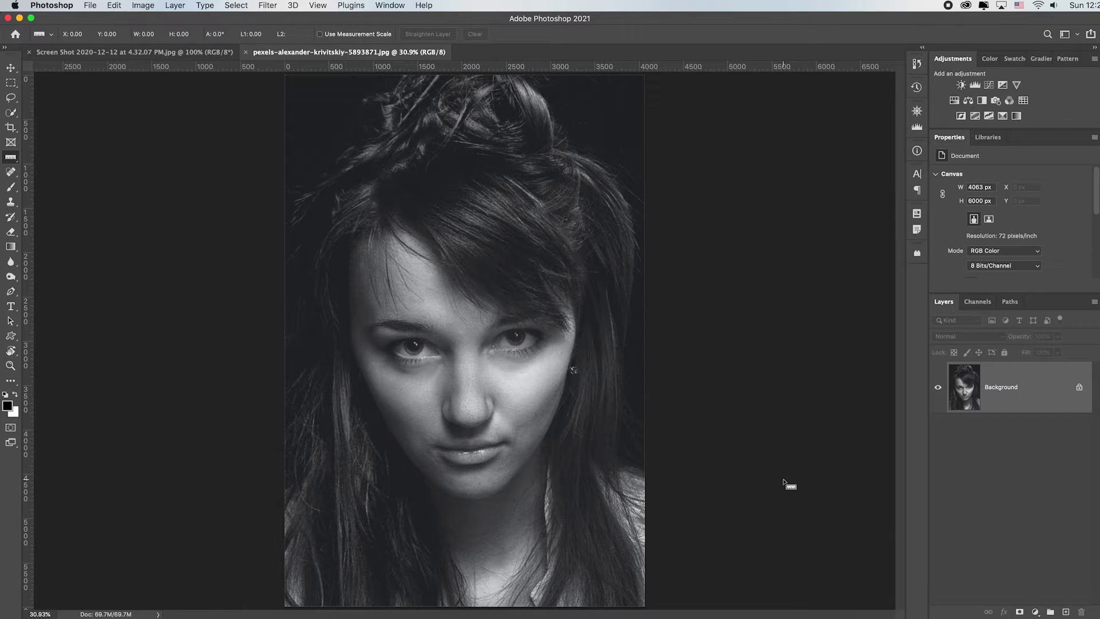
Show the portrait's Histogram panel and do an uncached refresh for full-image statistics
{"action": "left_click", "coordinate": [918, 129]}
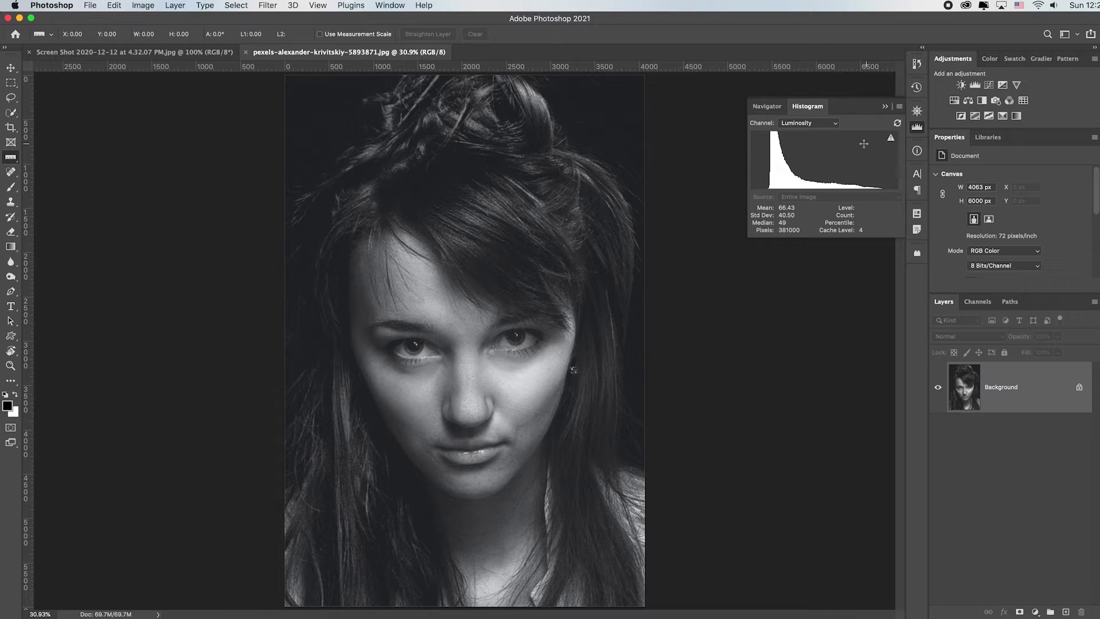
{"action": "left_click", "coordinate": [892, 140]}
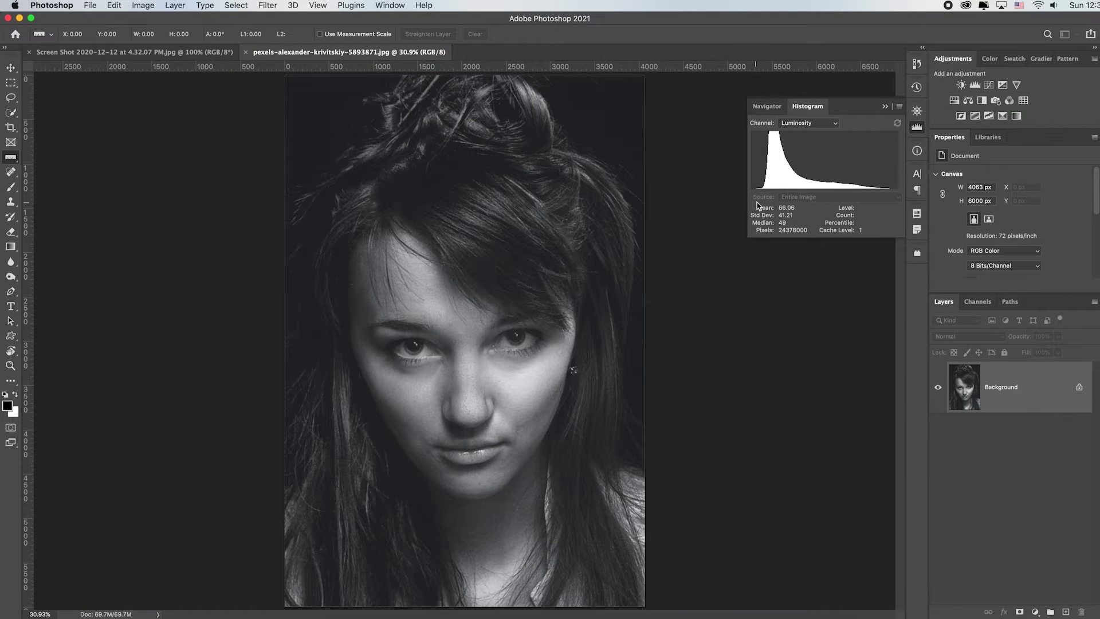
{"action": "left_click", "coordinate": [961, 86]}
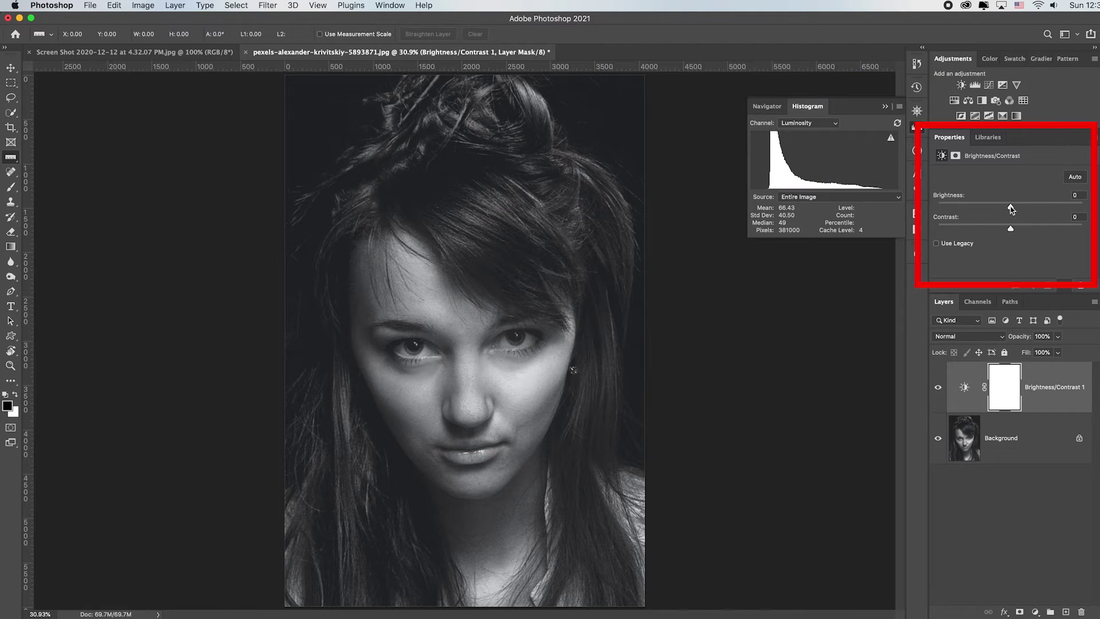
{"action": "left_click", "coordinate": [1011, 207]}
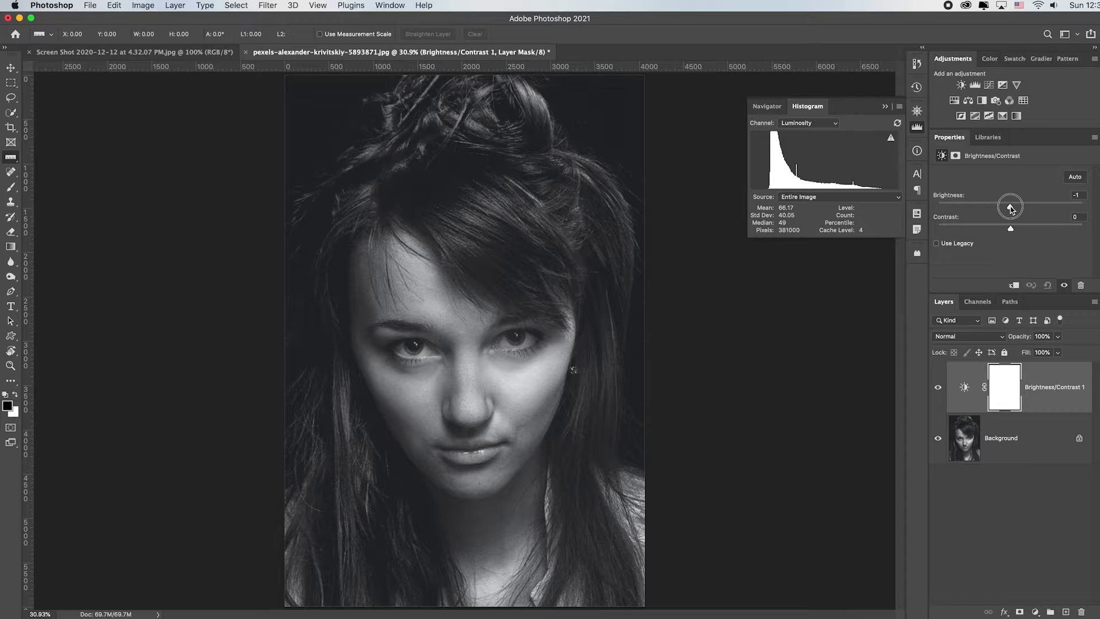
{"action": "mouse_move", "coordinate": [1011, 207]}
{"action": "left_mouse_down"}
{"action": "mouse_move", "coordinate": [1034, 207]}
{"action": "mouse_move", "coordinate": [1032, 231]}
{"action": "mouse_move", "coordinate": [1083, 230]}
{"action": "left_mouse_up"}
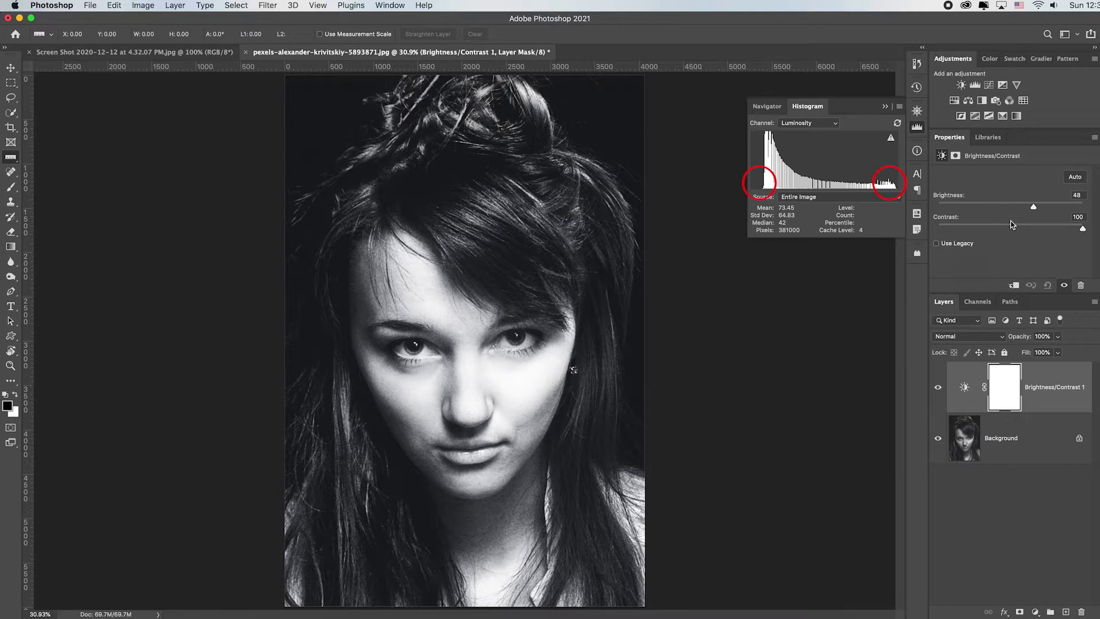
{"action": "mouse_move", "coordinate": [1034, 208]}
{"action": "left_mouse_down"}
{"action": "mouse_move", "coordinate": [995, 213]}
{"action": "mouse_move", "coordinate": [1036, 207]}
{"action": "left_mouse_up"}
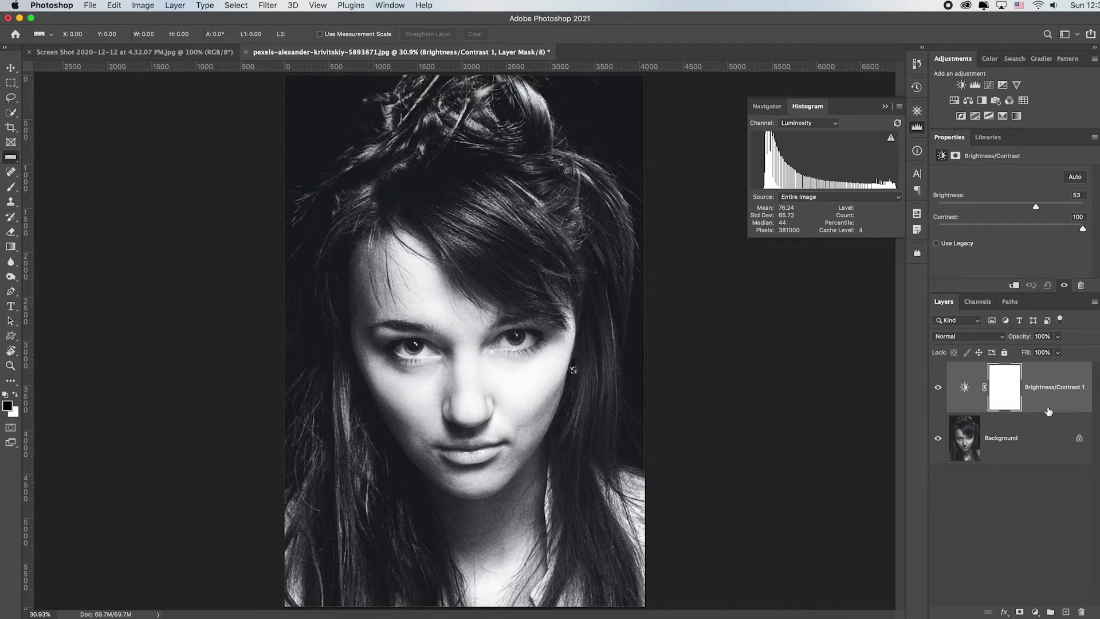
{"action": "key", "text": "Delete"}
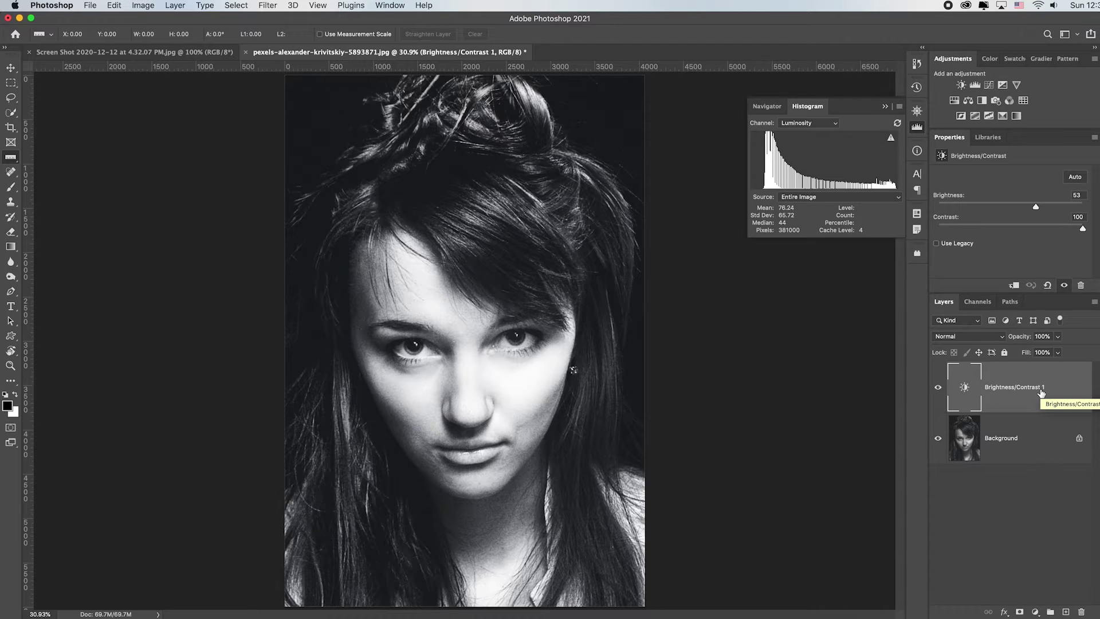
{"action": "key", "text": "Delete"}
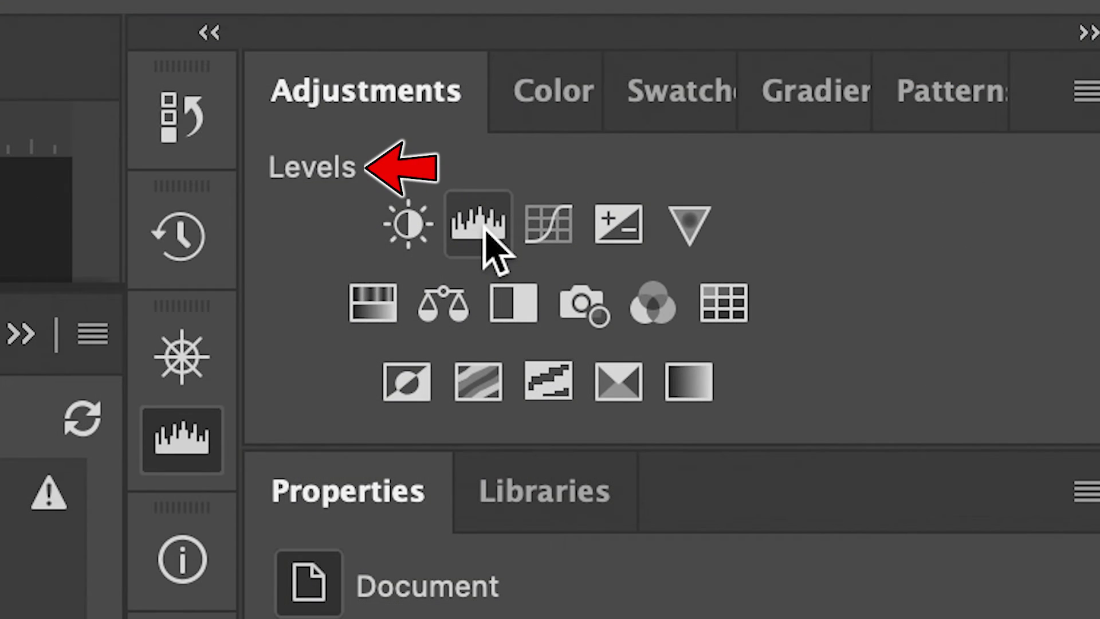
Add a Levels adjustment layer, close the floating Histogram panel and enlarge the Properties panel
{"action": "left_click", "coordinate": [485, 229]}
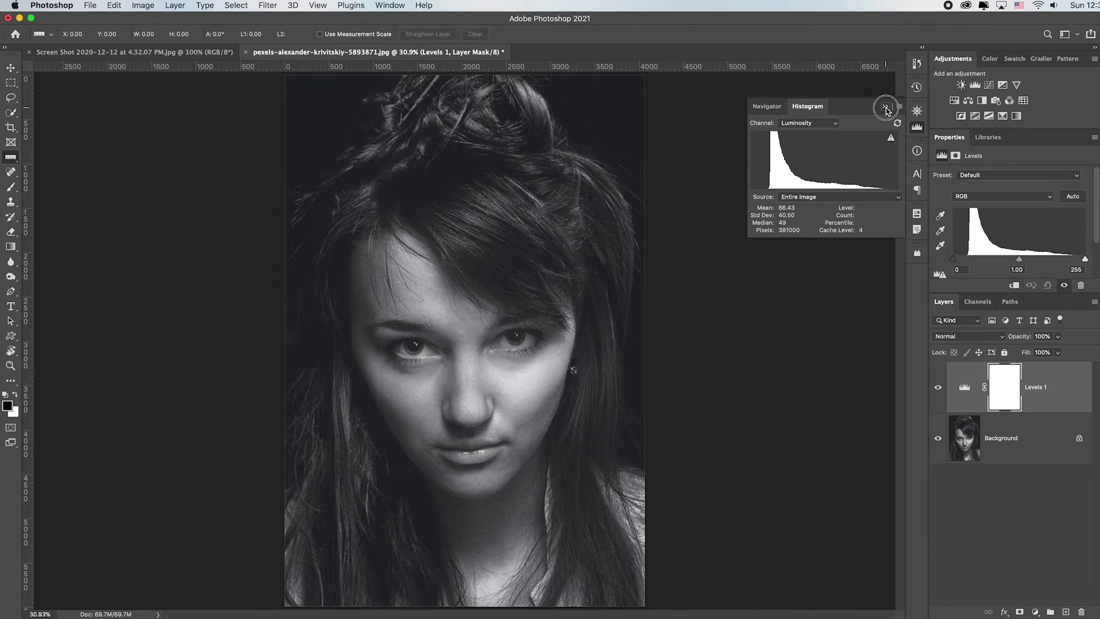
{"action": "left_click", "coordinate": [889, 106]}
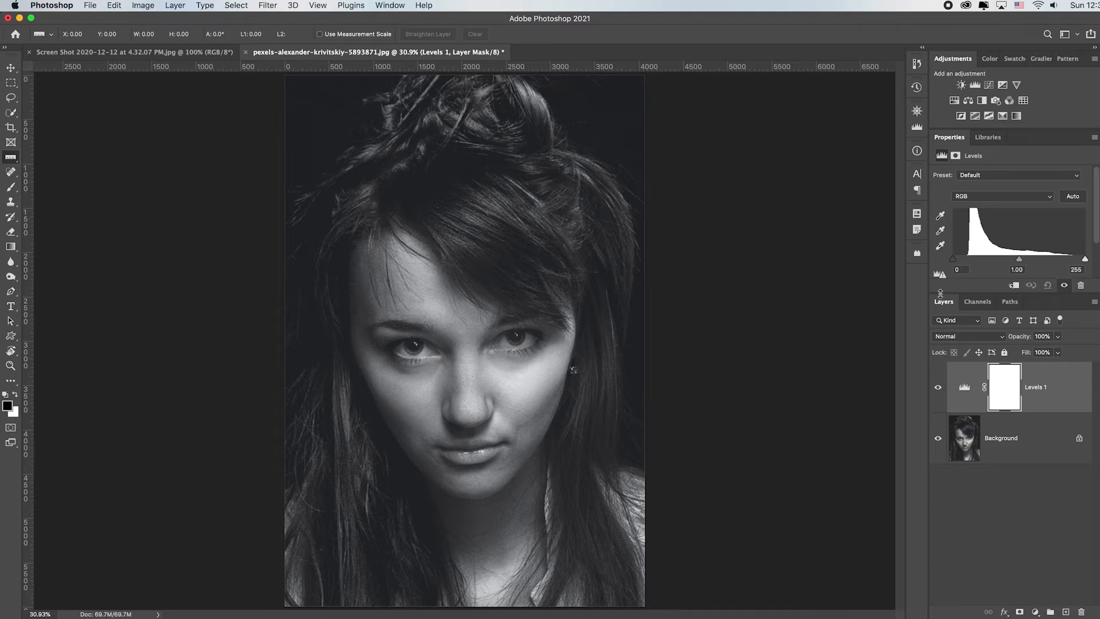
{"action": "left_click_drag", "start_coordinate": [965, 292], "coordinate": [965, 338]}
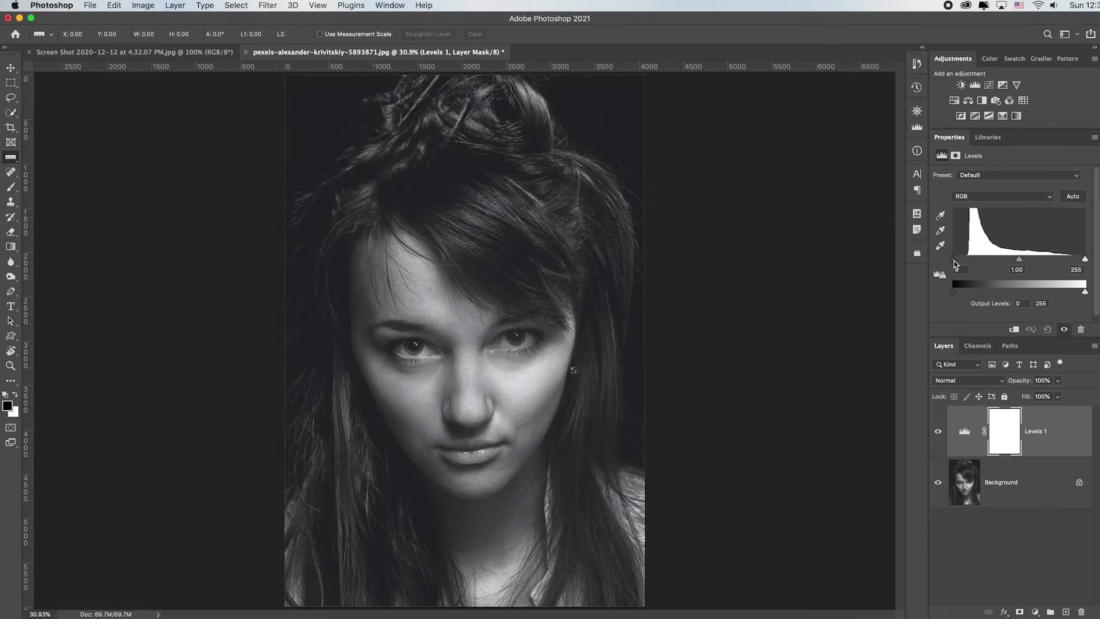
Set the Levels black input to 29 and white input to 233, nudging midtones slightly brighter
{"action": "left_click", "coordinate": [512, 451]}
{"action": "left_click_drag", "start_coordinate": [955, 264], "coordinate": [969, 263]}
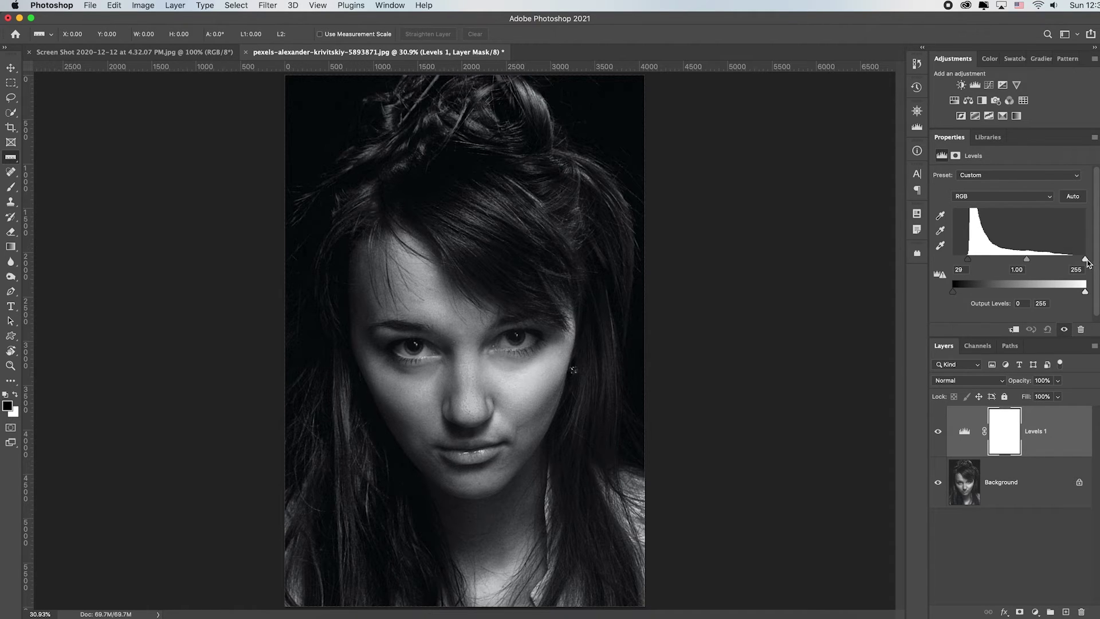
{"action": "left_click_drag", "start_coordinate": [1086, 260], "coordinate": [1074, 260]}
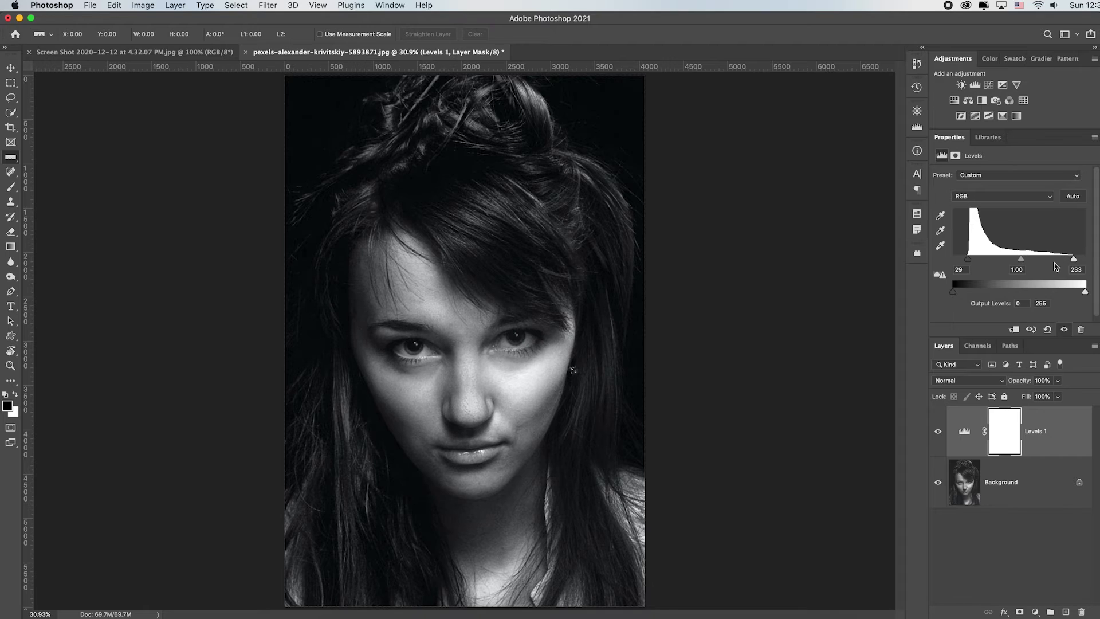
{"action": "left_click", "coordinate": [1021, 262]}
{"action": "left_click_drag", "start_coordinate": [1022, 262], "coordinate": [1021, 262]}
Reset Levels to default, then set black point 34 and white point 224 while previewing clipping
{"action": "left_click", "coordinate": [1049, 331]}
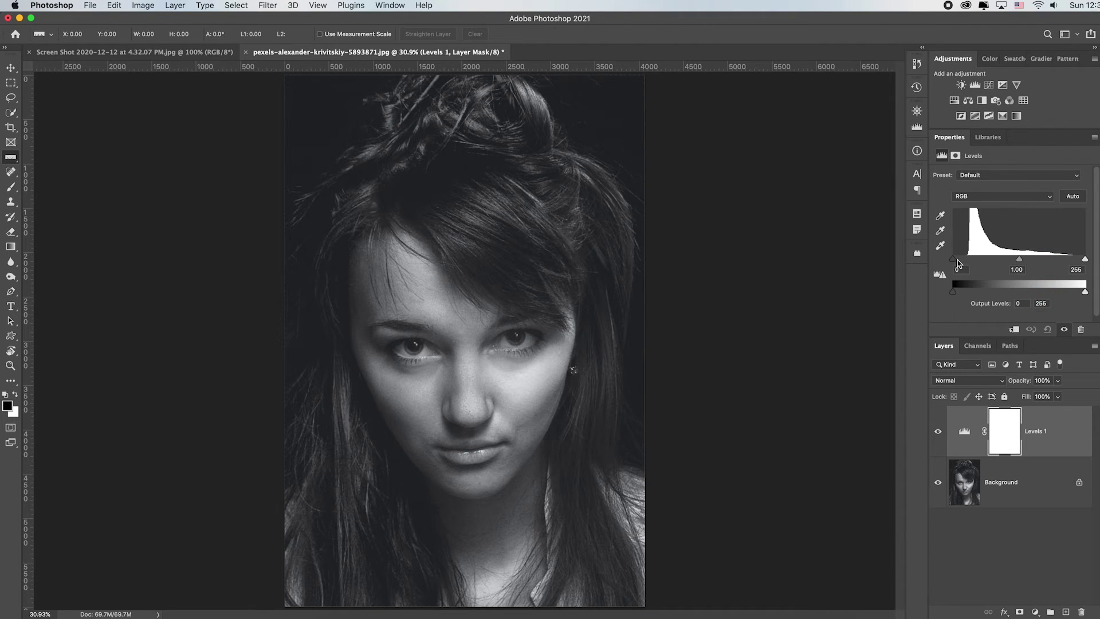
{"action": "left_click_drag", "start_coordinate": [958, 262], "coordinate": [979, 265]}
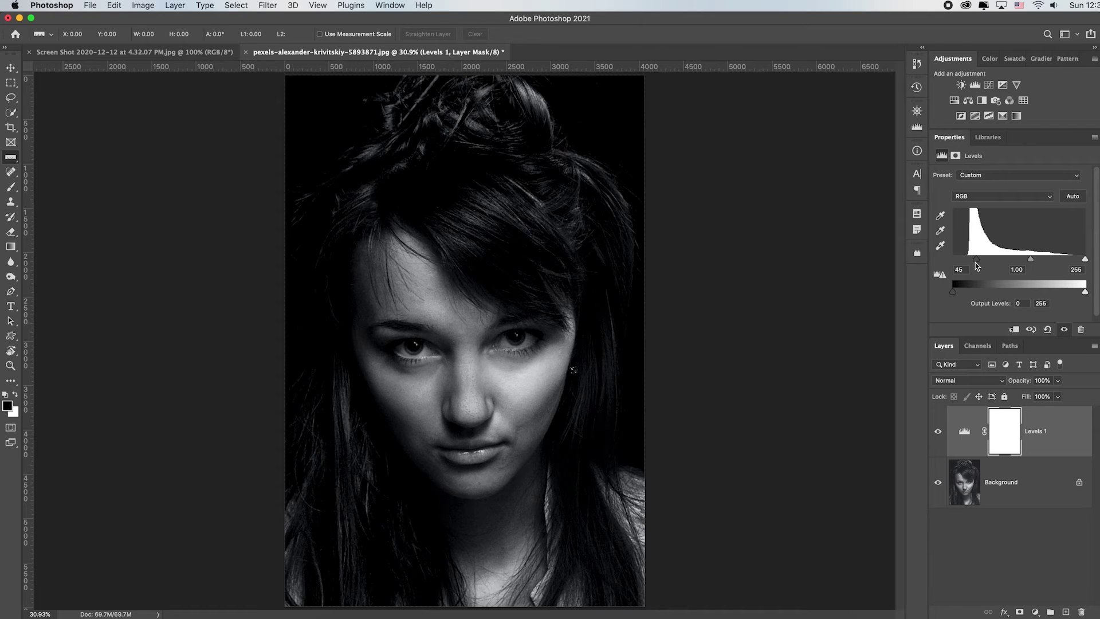
{"action": "left_click_drag", "start_coordinate": [978, 264], "coordinate": [969, 261]}
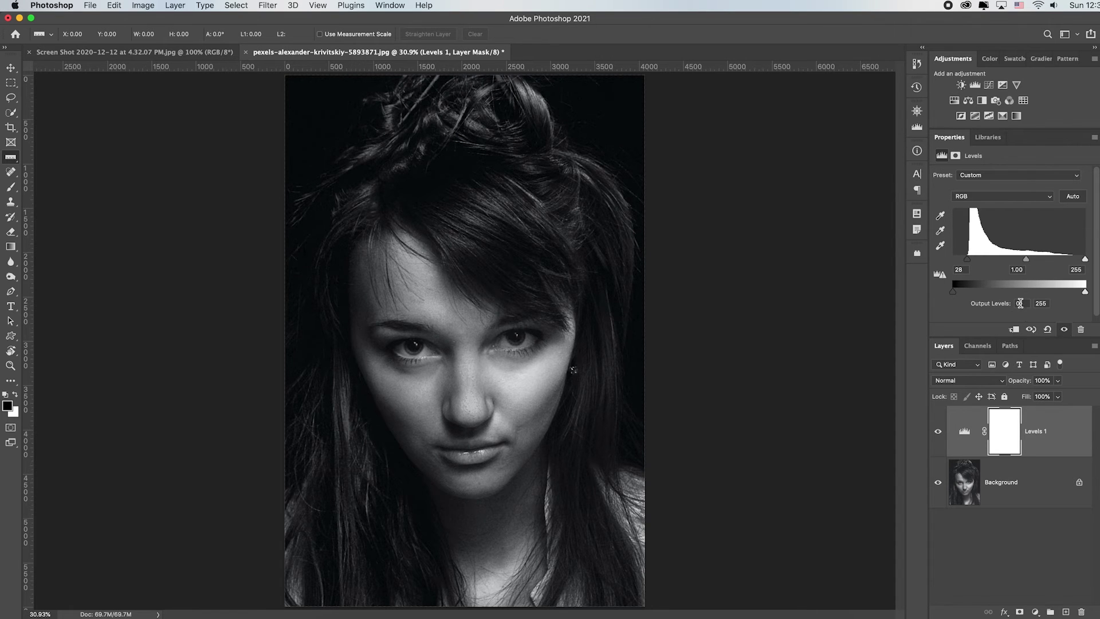
{"action": "mouse_move", "coordinate": [1087, 263]}
{"action": "left_mouse_down"}
{"action": "mouse_move", "coordinate": [1056, 264]}
{"action": "mouse_move", "coordinate": [1069, 263]}
{"action": "left_mouse_up"}
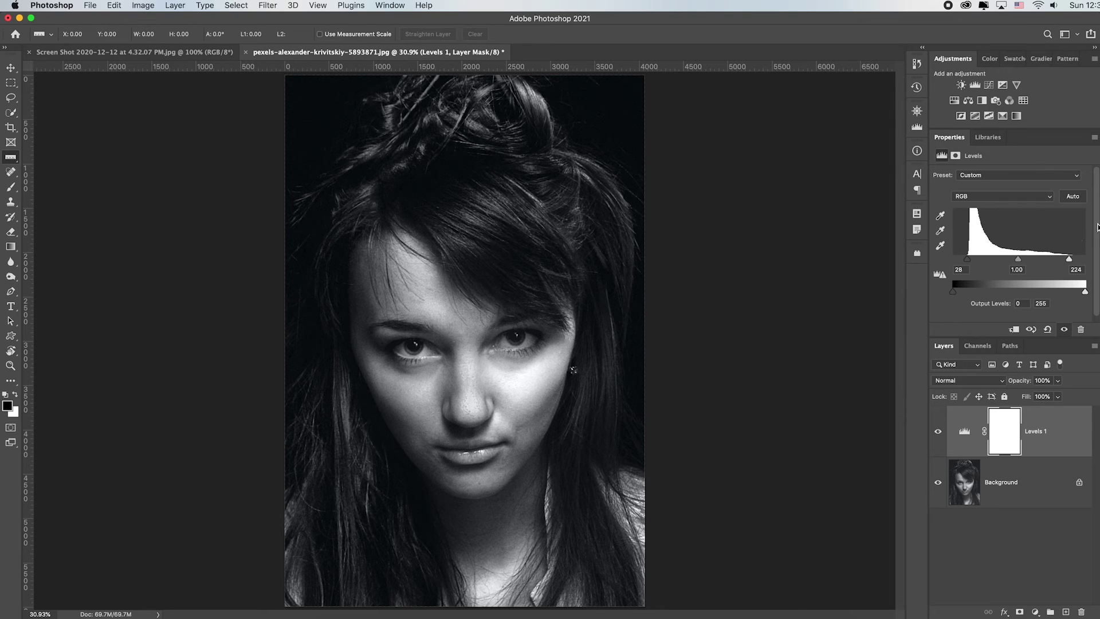
{"action": "left_click_drag", "start_coordinate": [972, 264], "coordinate": [1019, 263]}
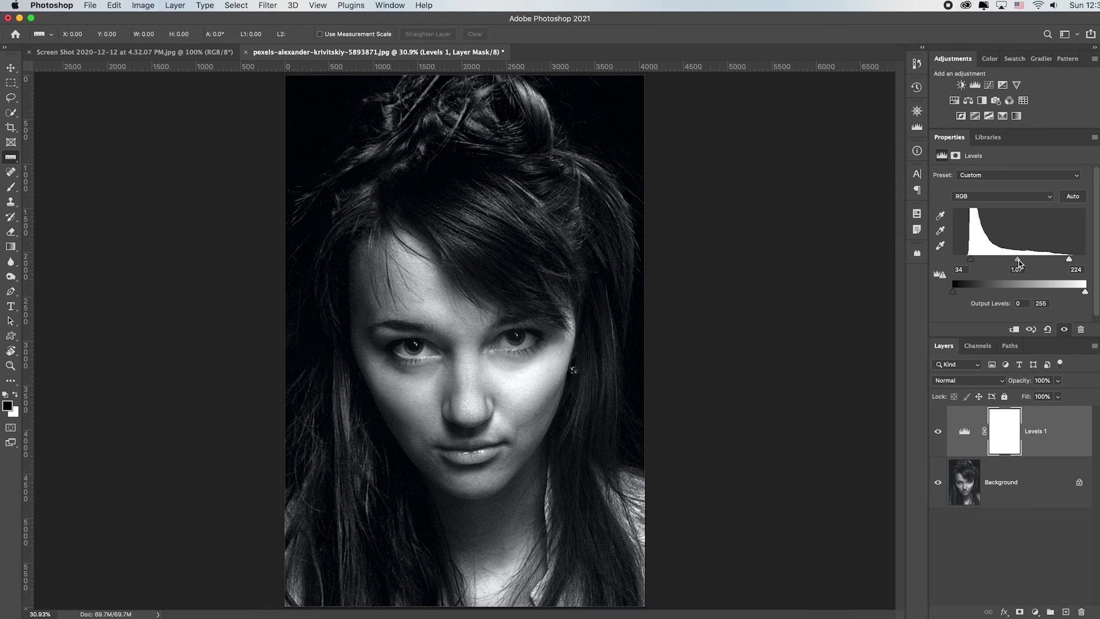